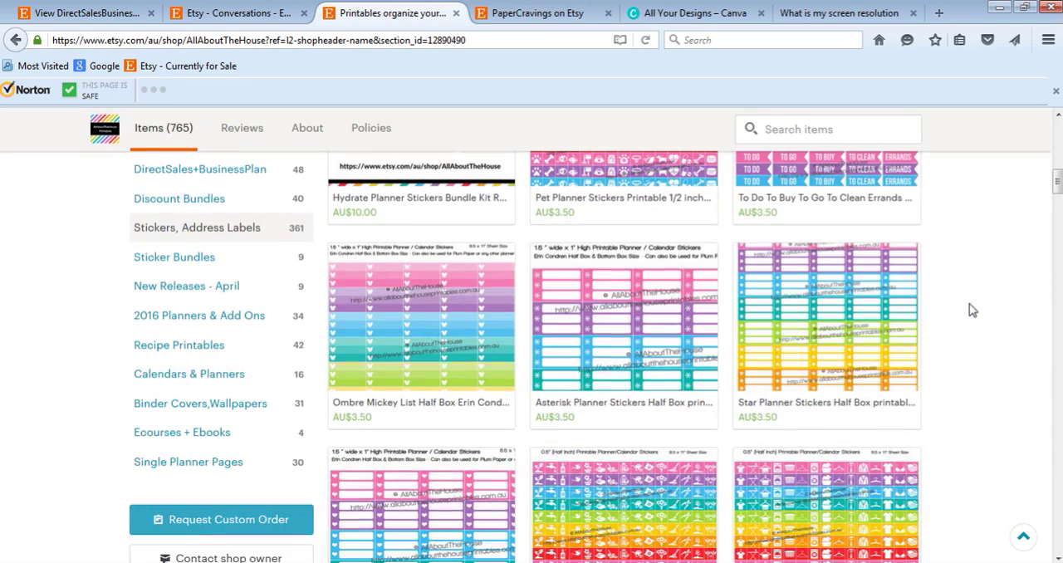
Look over the listings and shop headers of the AllAboutTheHouse and PaperCravings Etsy shops.
scroll(973, 310, "up", 1)
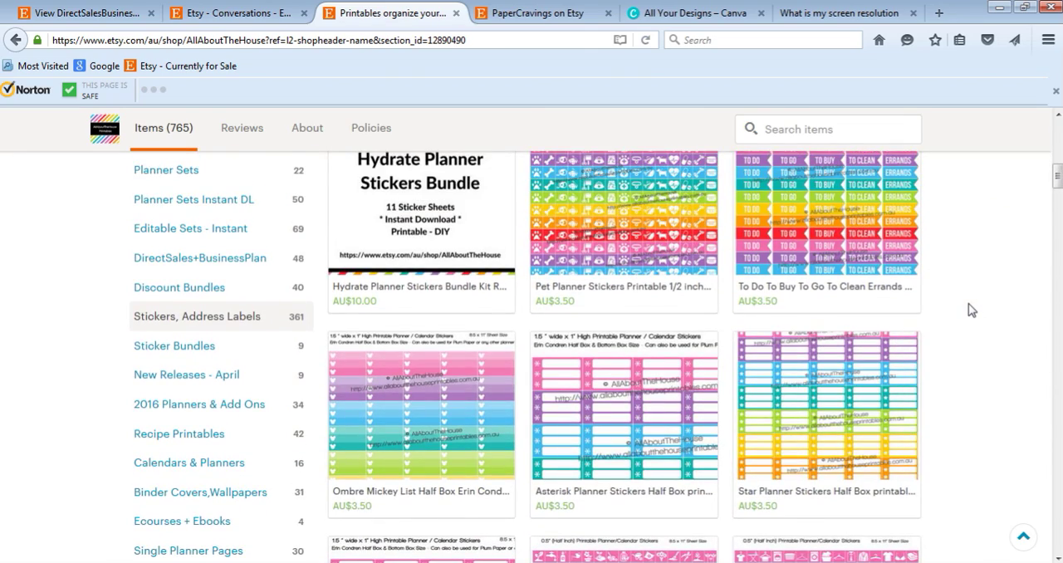
scroll(967, 311, "up", 8)
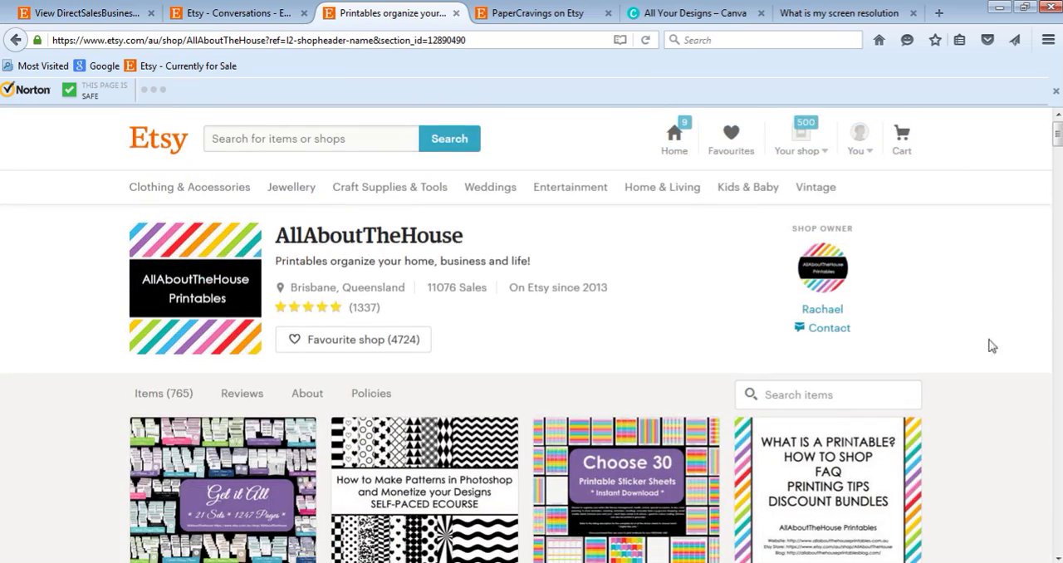
left_click(541, 15)
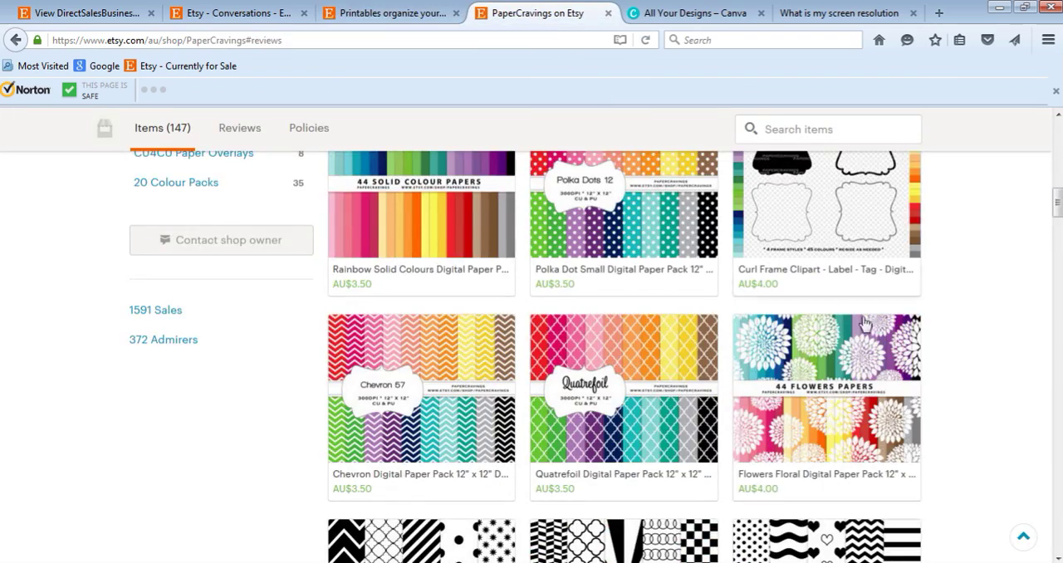
scroll(941, 342, "down", 11)
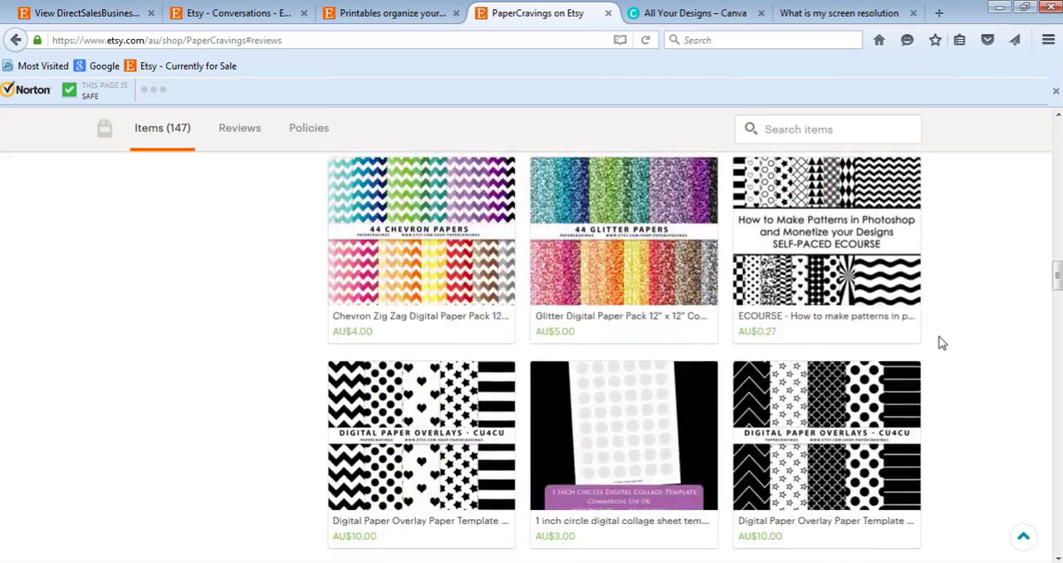
scroll(941, 337, "up", 10)
scroll(941, 335, "up", 6)
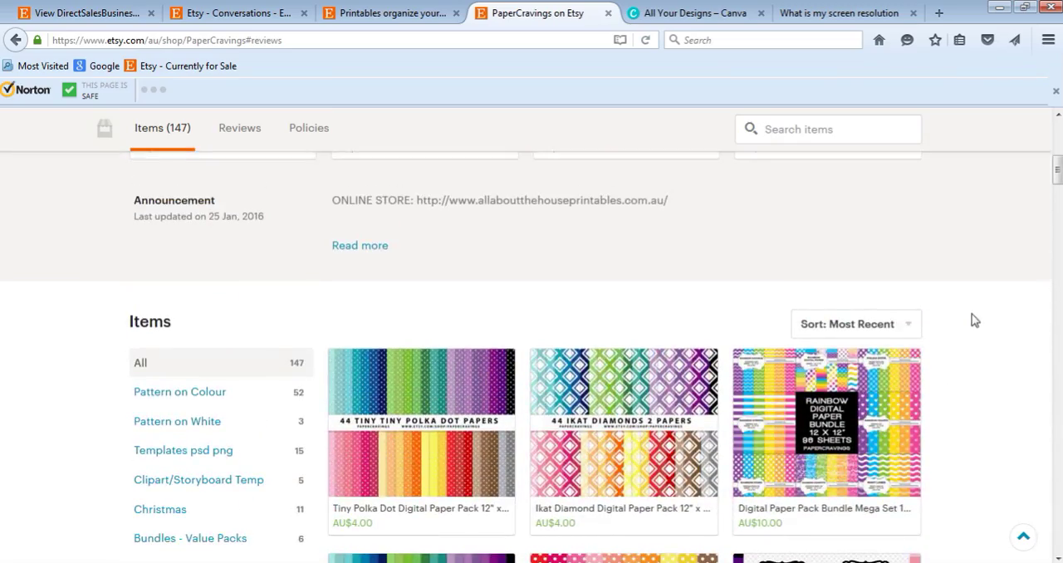
scroll(992, 305, "down", 3)
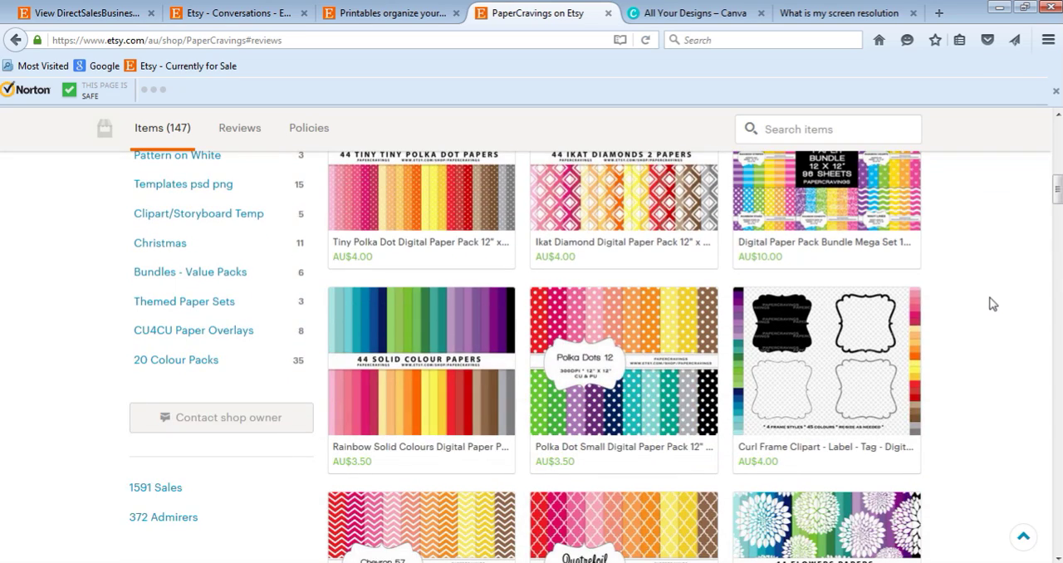
scroll(998, 304, "up", 5)
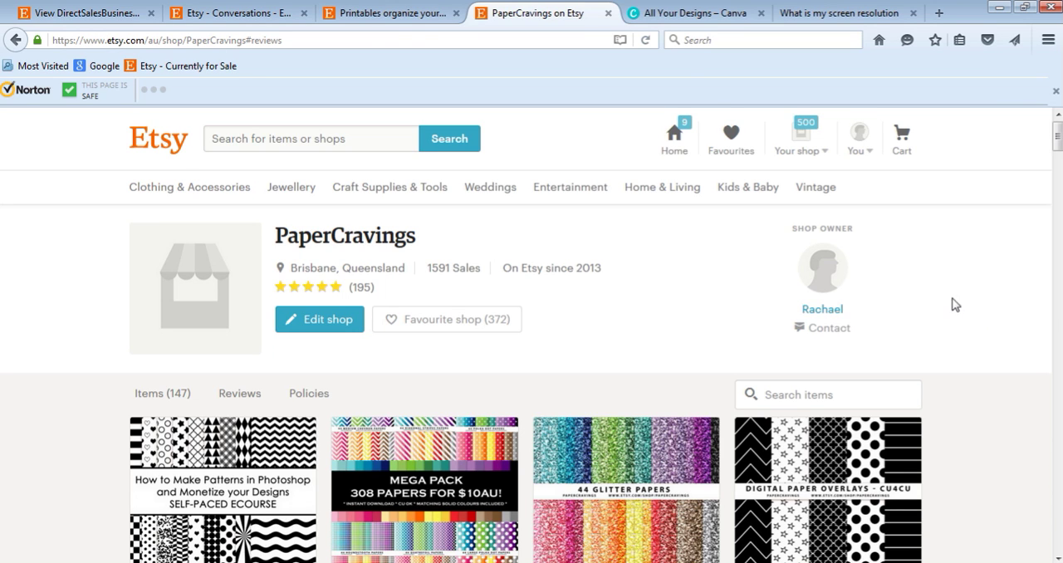
Check the monitor's resolution on the screen resolution site and create a Canva design with custom dimensions of 1366 × 768 px.
left_click(656, 16)
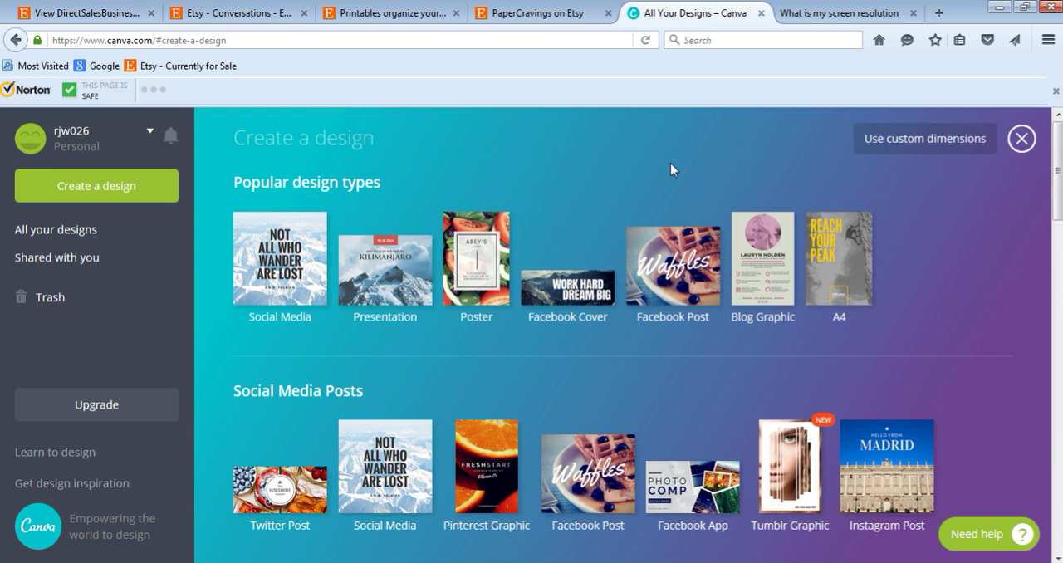
left_click(788, 17)
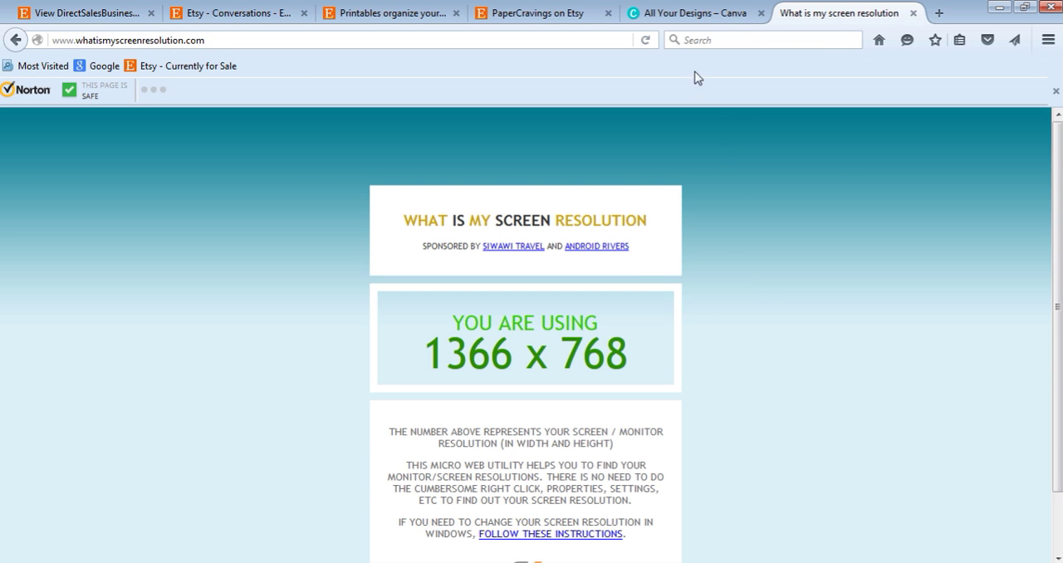
left_click(682, 15)
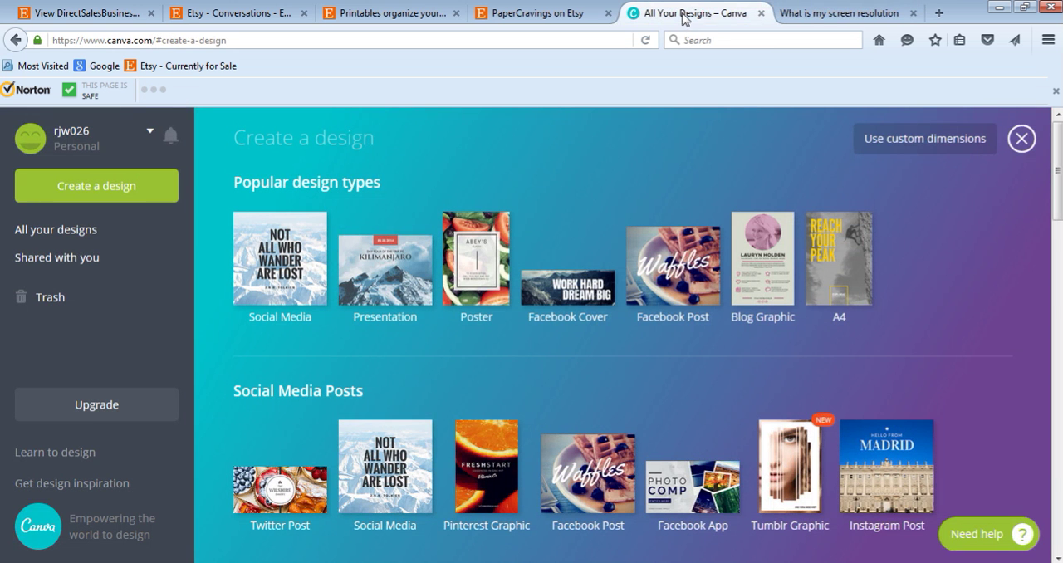
left_click(905, 143)
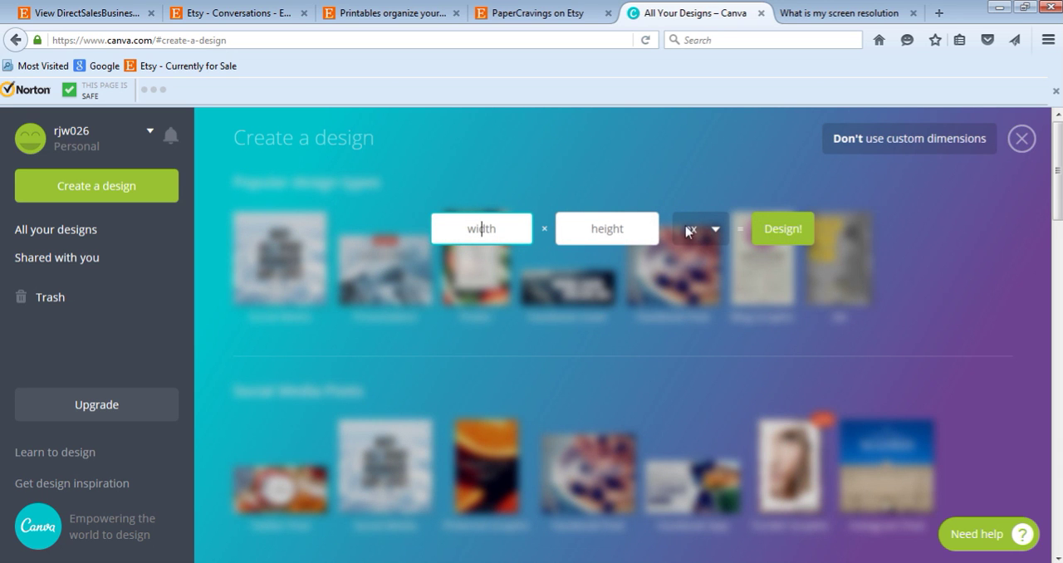
left_click(795, 17)
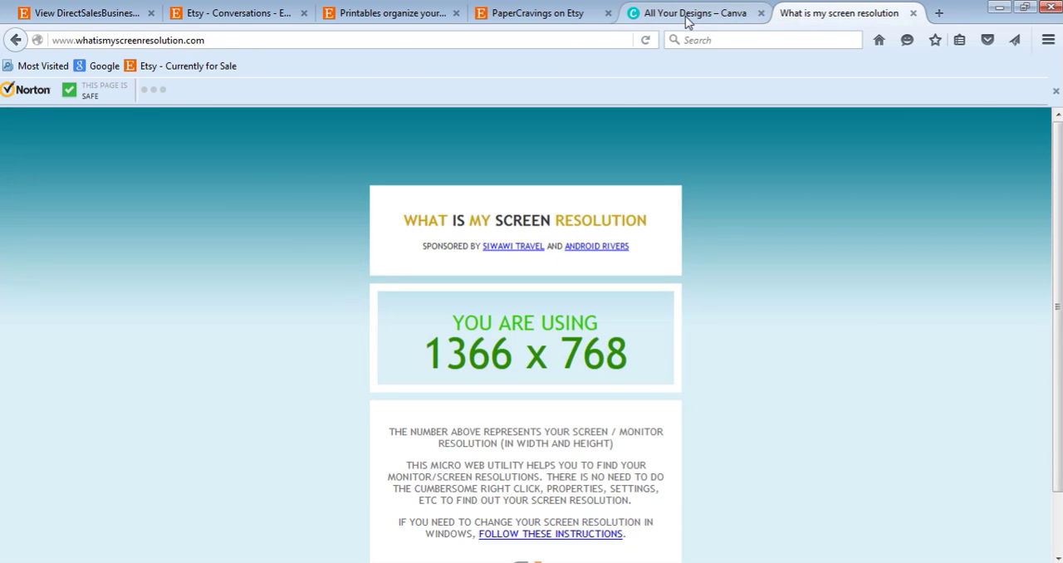
left_click(685, 16)
type("1366")
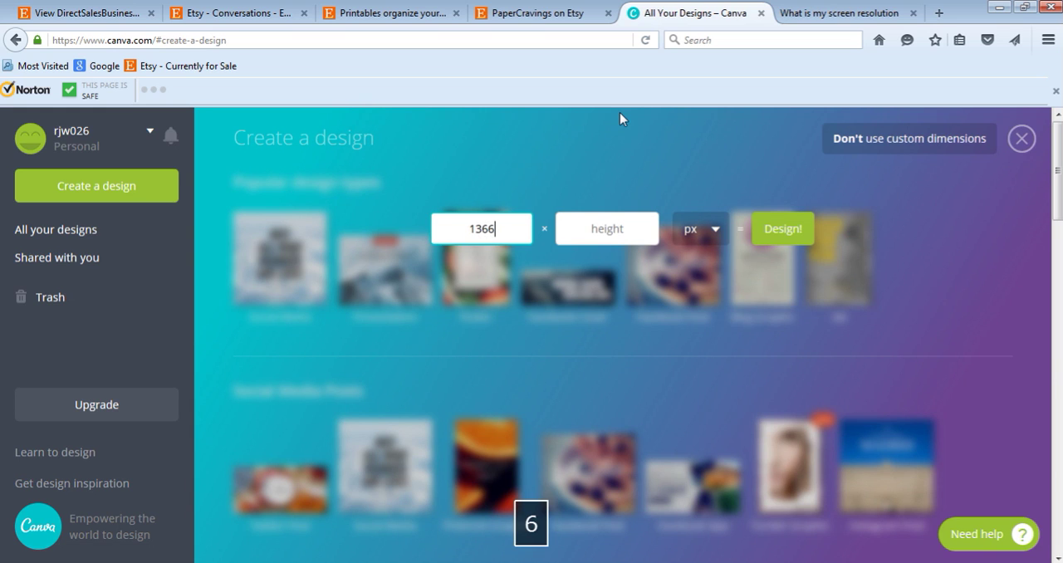
left_click(620, 235)
type("768")
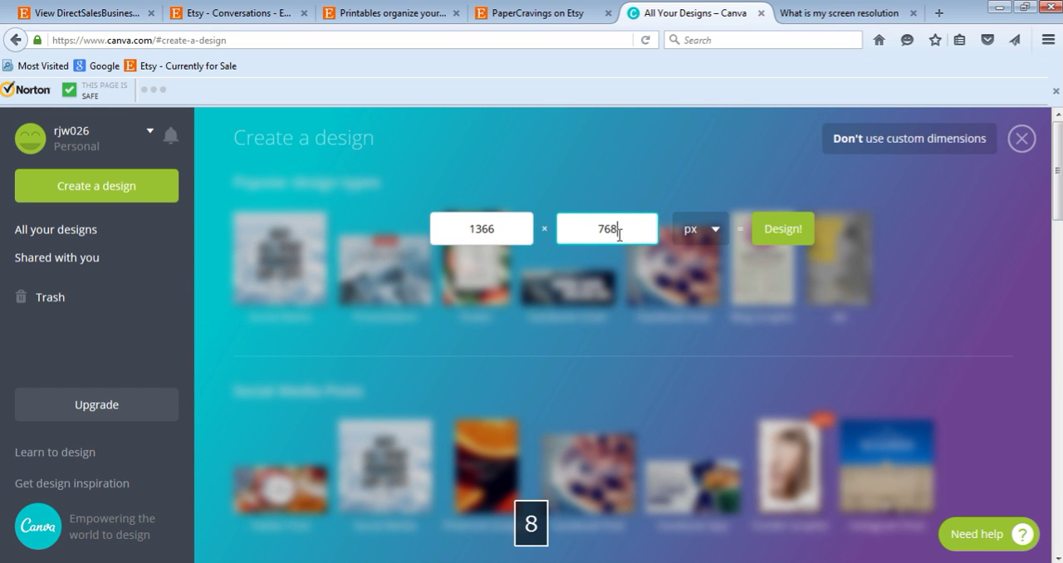
left_click(797, 227)
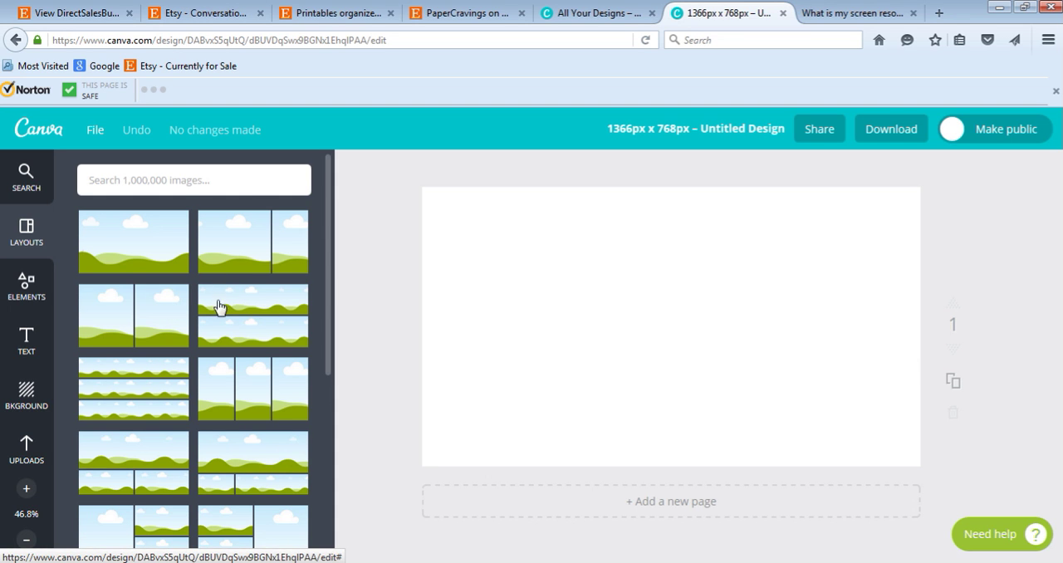
scroll(228, 303, "down", 2)
scroll(233, 303, "down", 6)
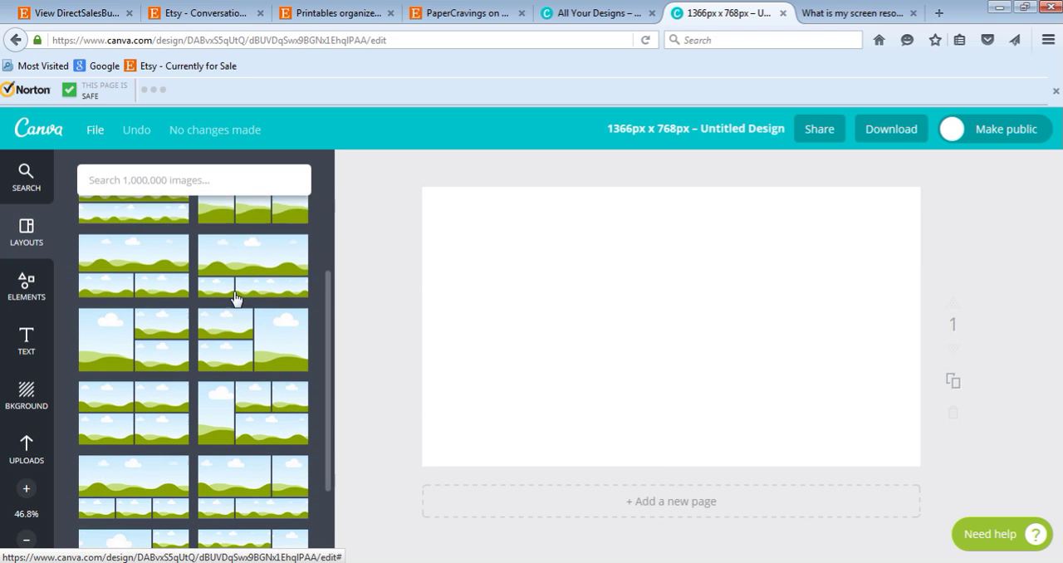
scroll(236, 298, "down", 2)
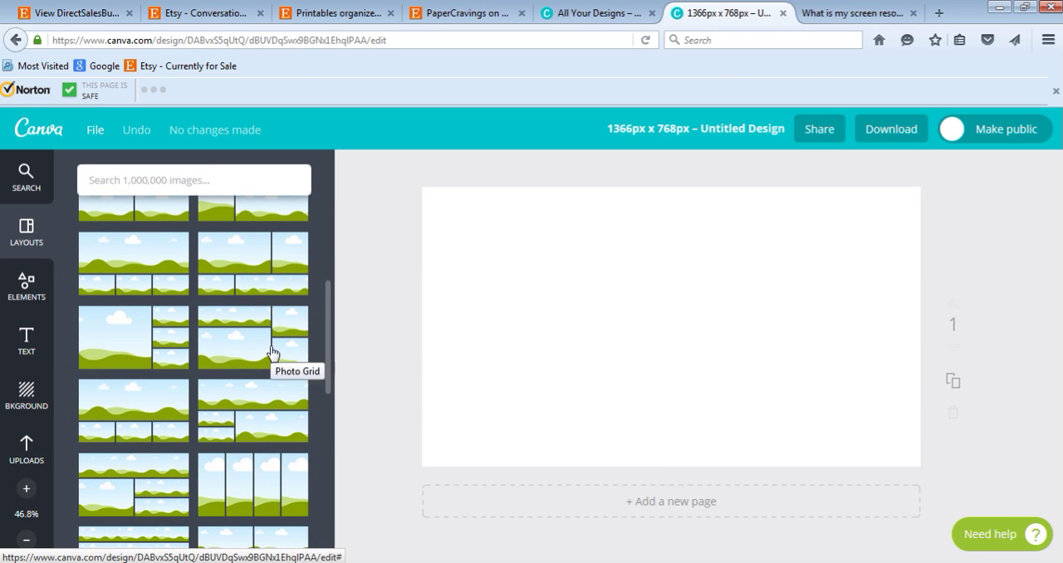
scroll(274, 357, "up", 5)
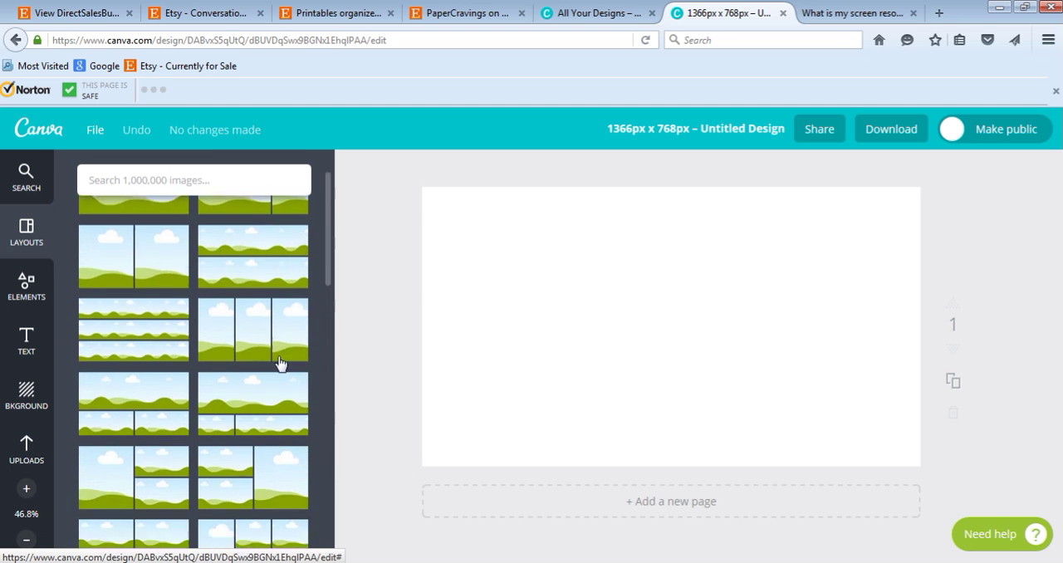
scroll(281, 363, "up", 2)
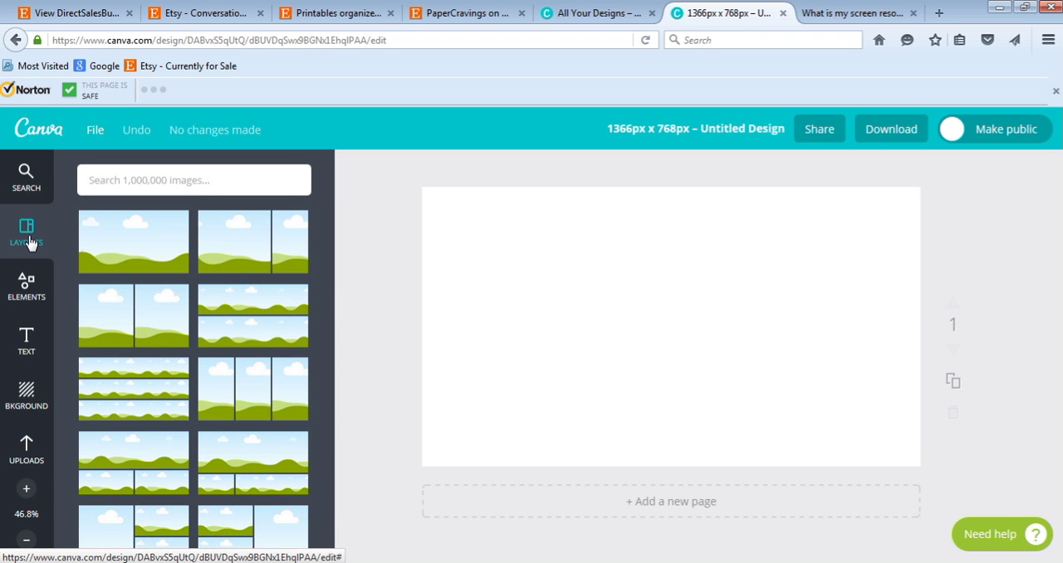
Add the free solid circle from the Shapes elements to the blank page.
left_click(27, 295)
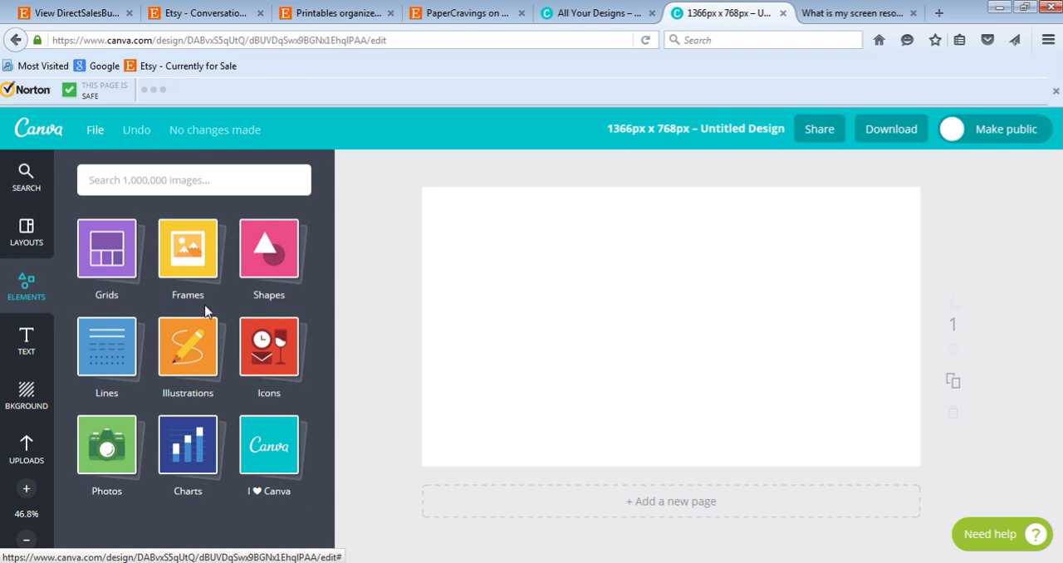
left_click(279, 264)
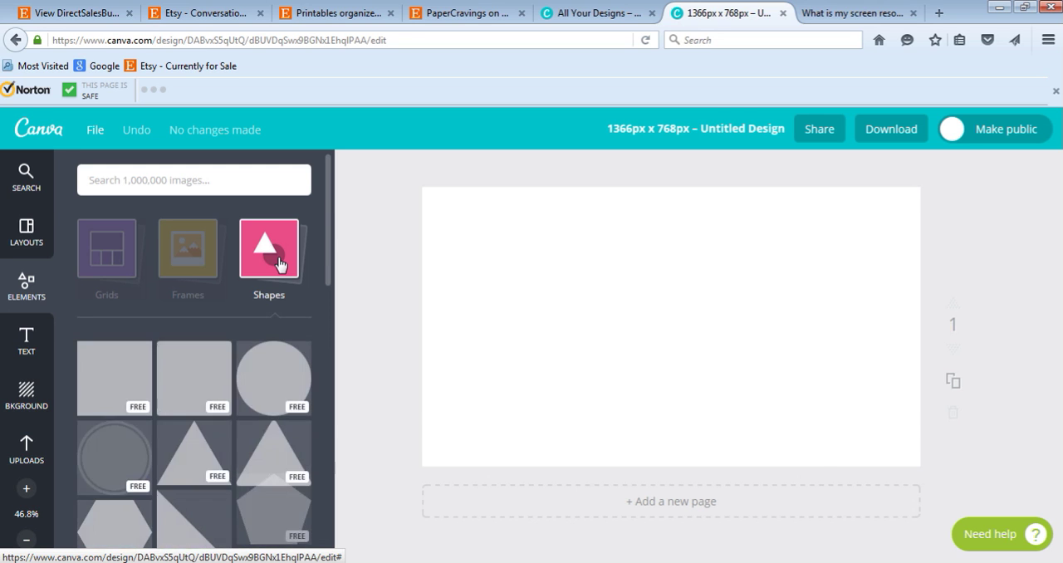
left_click(272, 397)
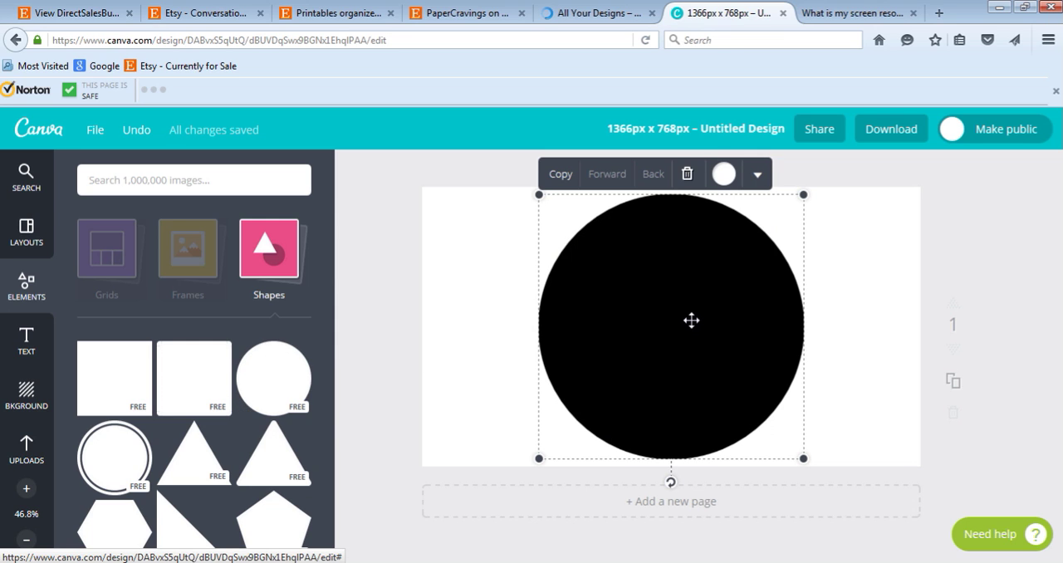
Examine the circle's preset colors and the custom color wheel with its color code.
left_click(724, 176)
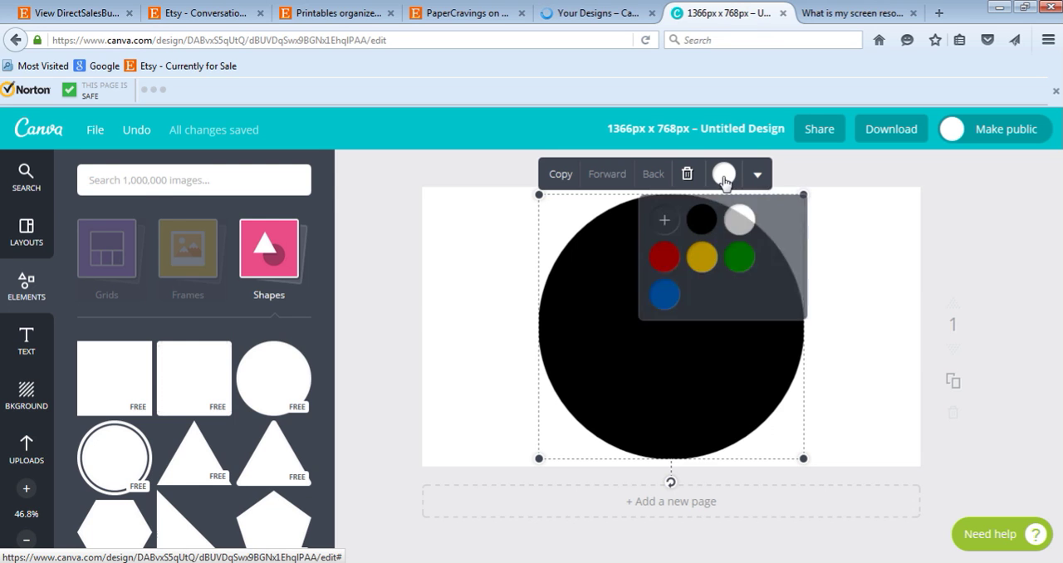
left_click(664, 221)
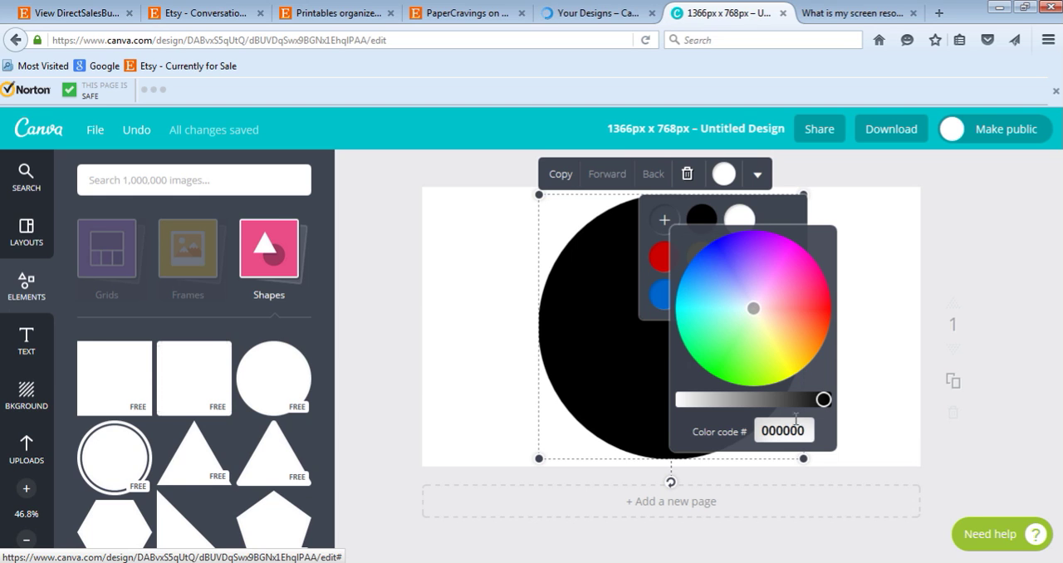
left_click_drag(806, 430, 757, 430)
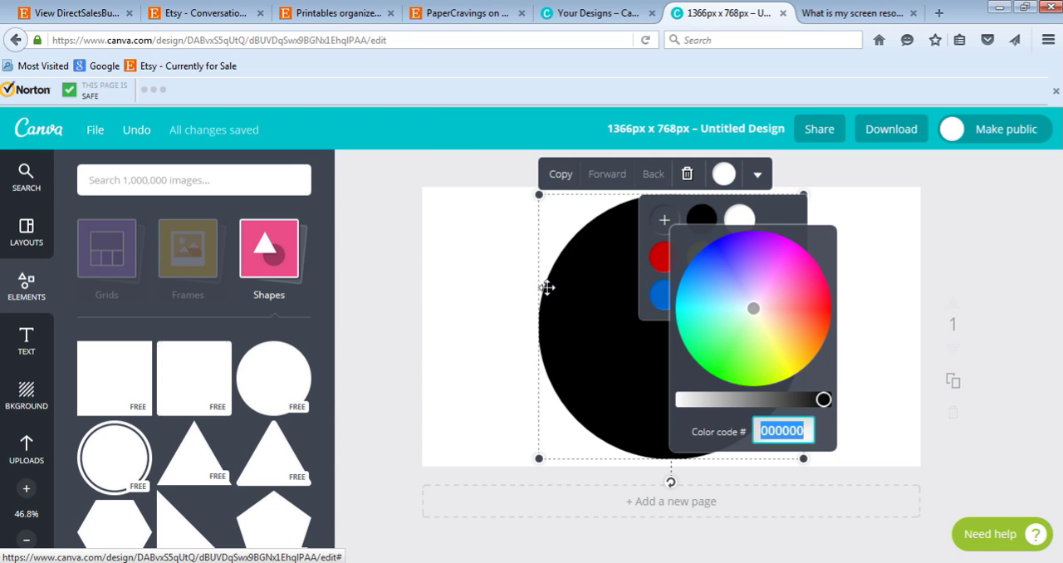
left_click(404, 264)
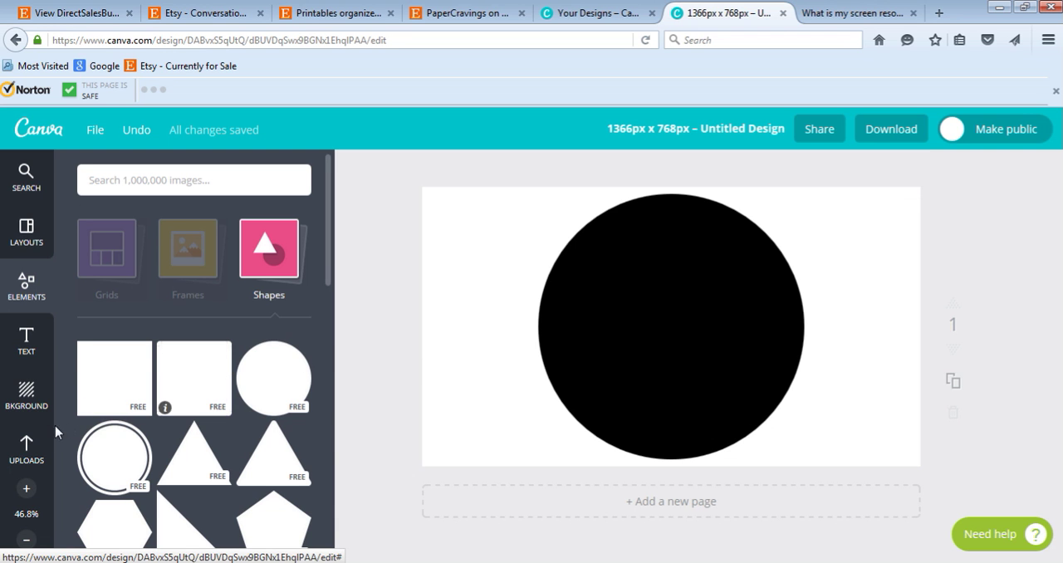
Look over the uploaded images and the digital paper packs in the PaperCravings Etsy shop as sources for a background pattern.
left_click(28, 449)
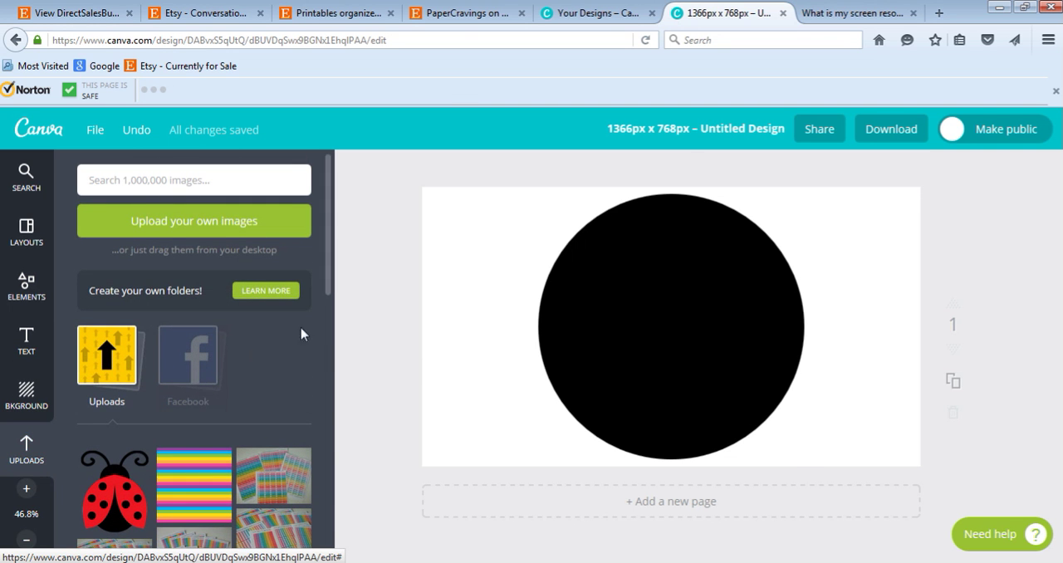
left_click(444, 18)
scroll(1021, 415, "down", 10)
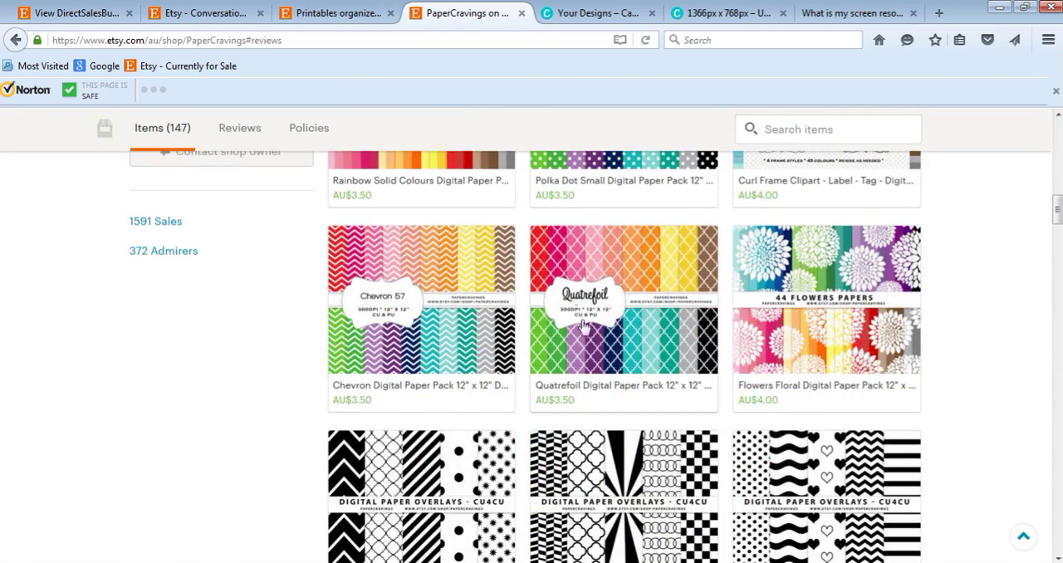
scroll(581, 328, "down", 5)
scroll(582, 325, "up", 15)
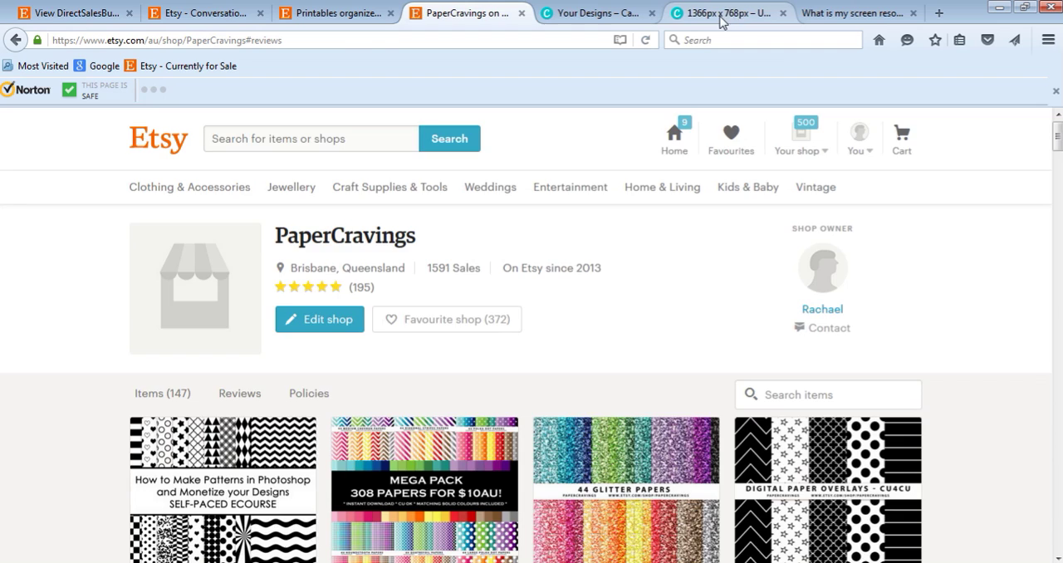
left_click(720, 18)
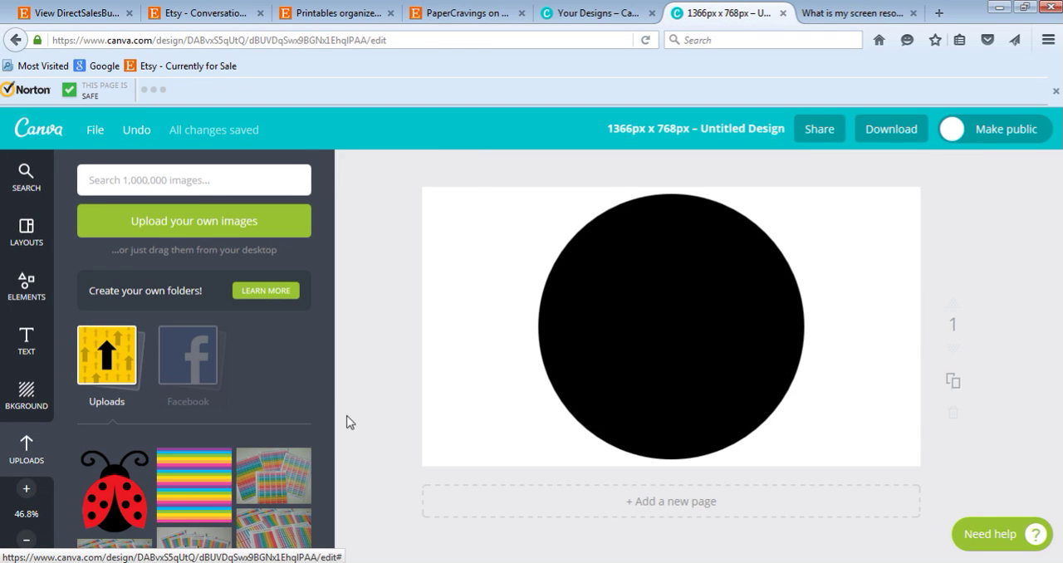
Place the uploaded rainbow stripe image behind the black circle, scaled up from the page's top-left corner to cover the whole page.
left_click(201, 492)
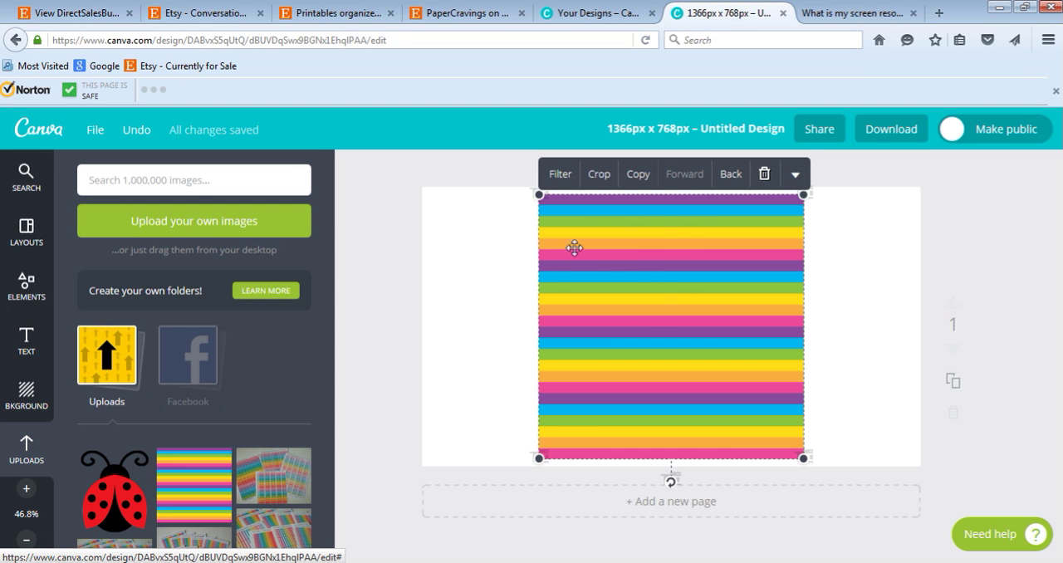
left_click_drag(629, 290, 515, 285)
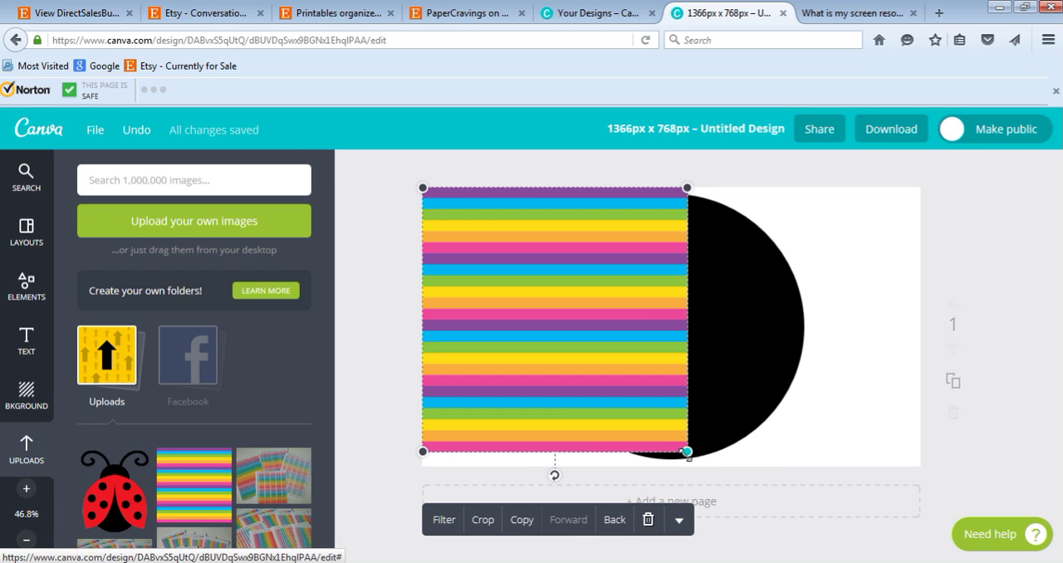
left_click_drag(687, 450, 925, 562)
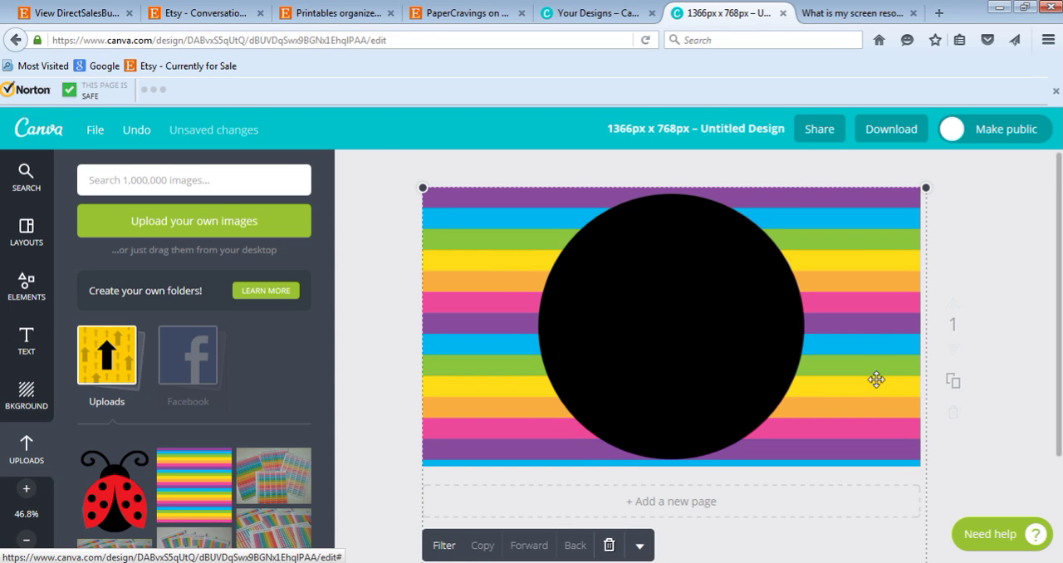
Nudge the rainbow stripe background left and enlarge it slightly so a purple stripe meets the page's bottom edge.
key("Left")
key("Left")
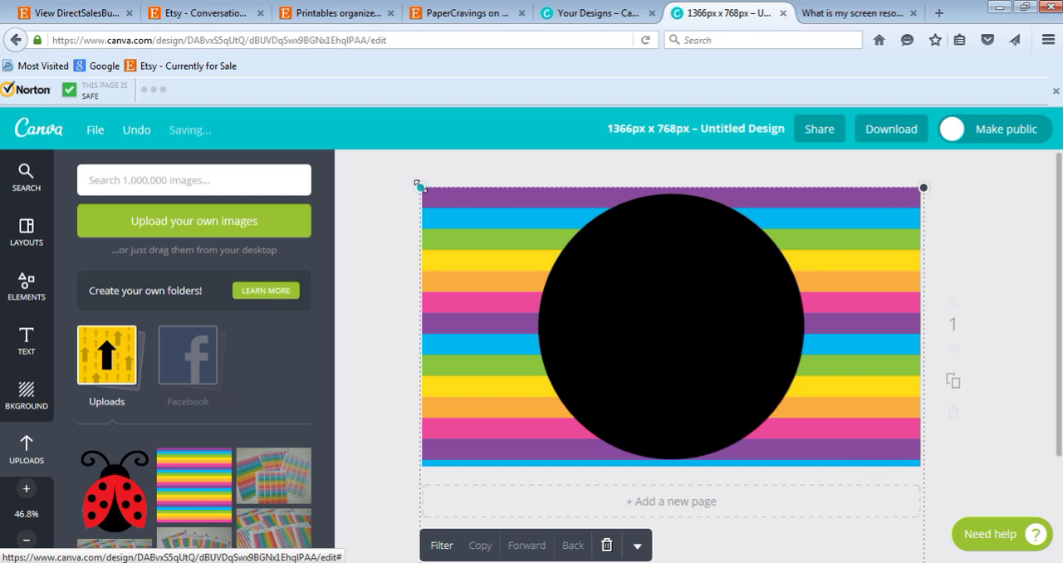
left_click_drag(418, 184, 412, 179)
left_click_drag(489, 239, 490, 240)
left_click_drag(412, 189, 409, 186)
left_click_drag(468, 221, 468, 225)
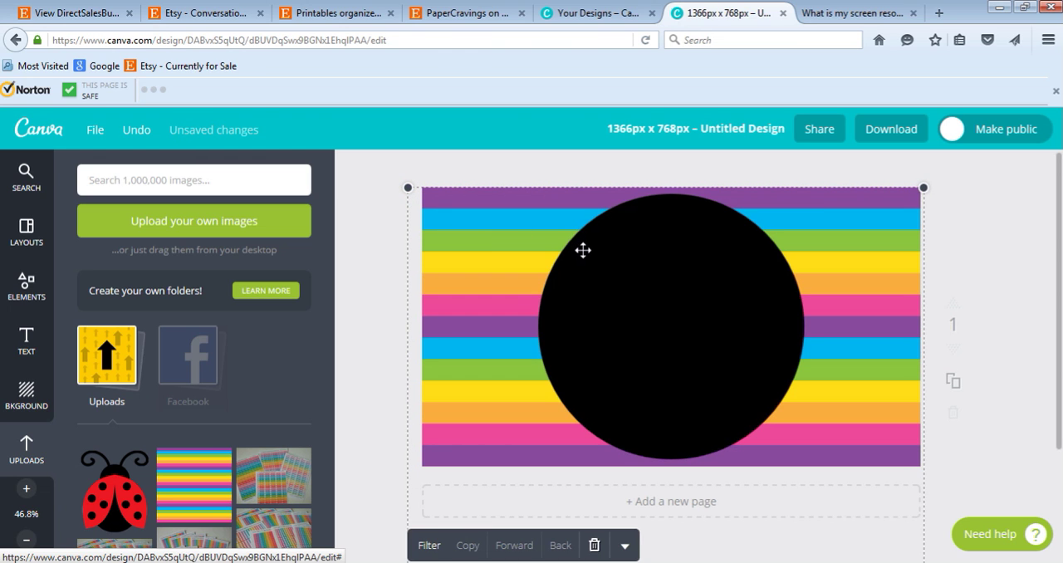
Shrink the black circle to about 451 × 451 px and center it on the striped page.
left_click(696, 246)
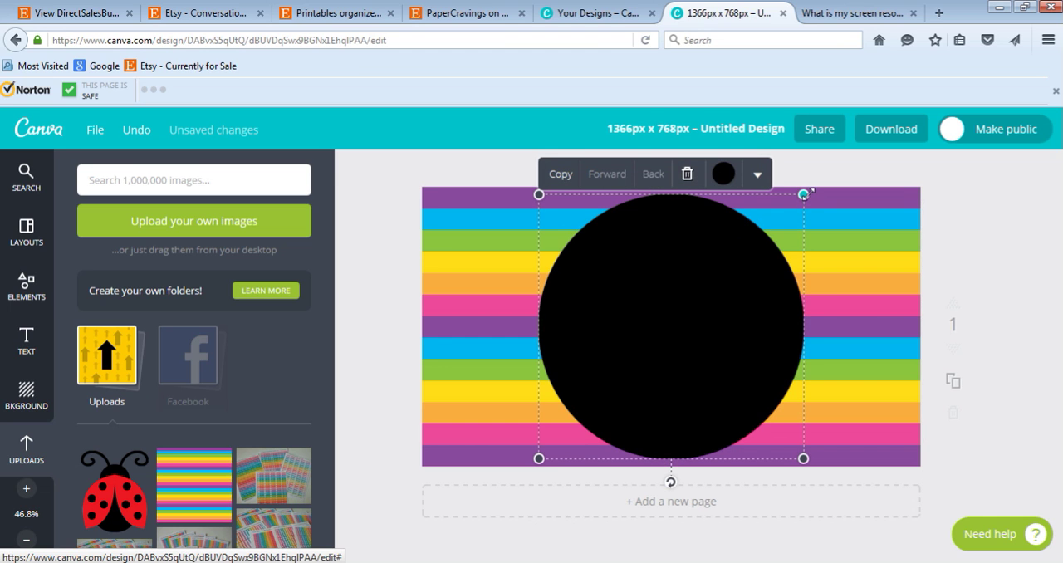
left_click_drag(809, 193, 702, 295)
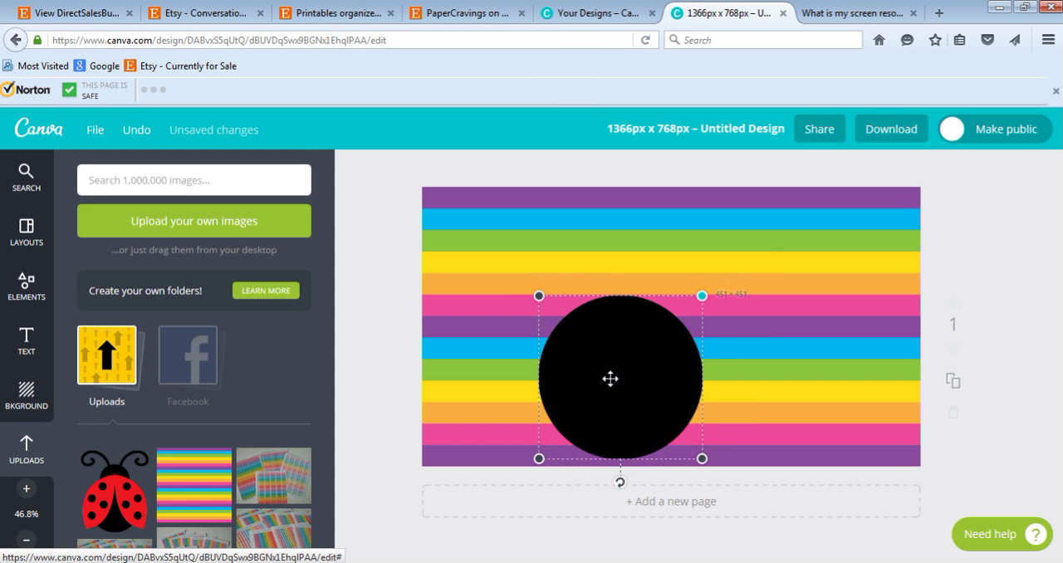
left_click_drag(621, 386, 659, 344)
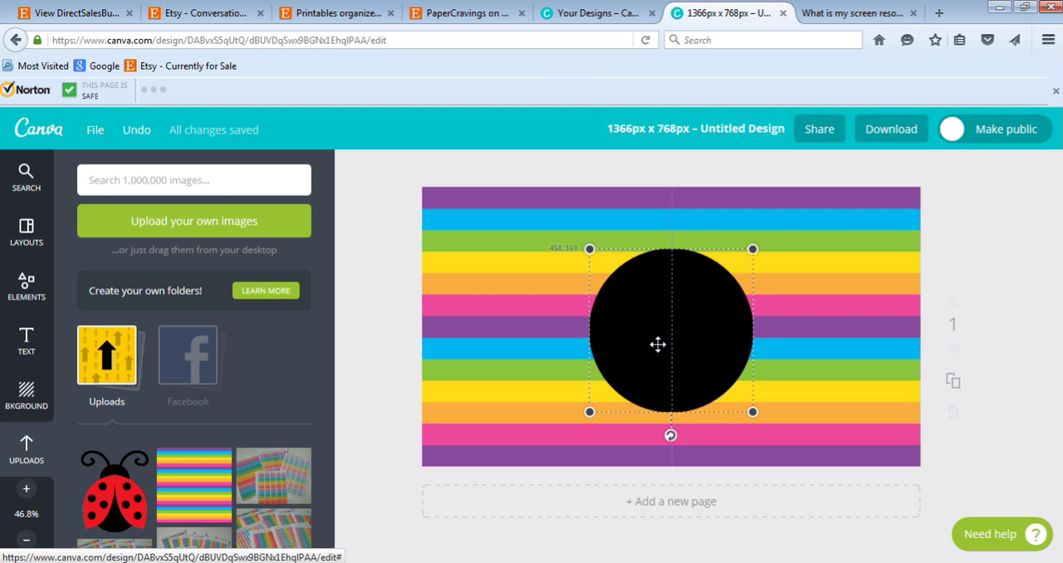
left_click_drag(658, 344, 680, 339)
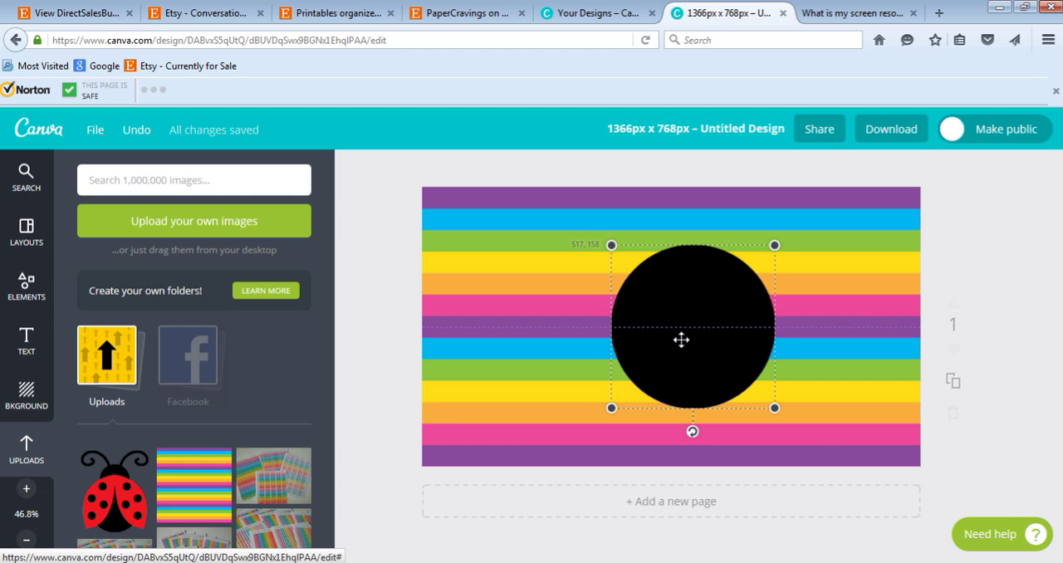
left_click_drag(681, 340, 661, 341)
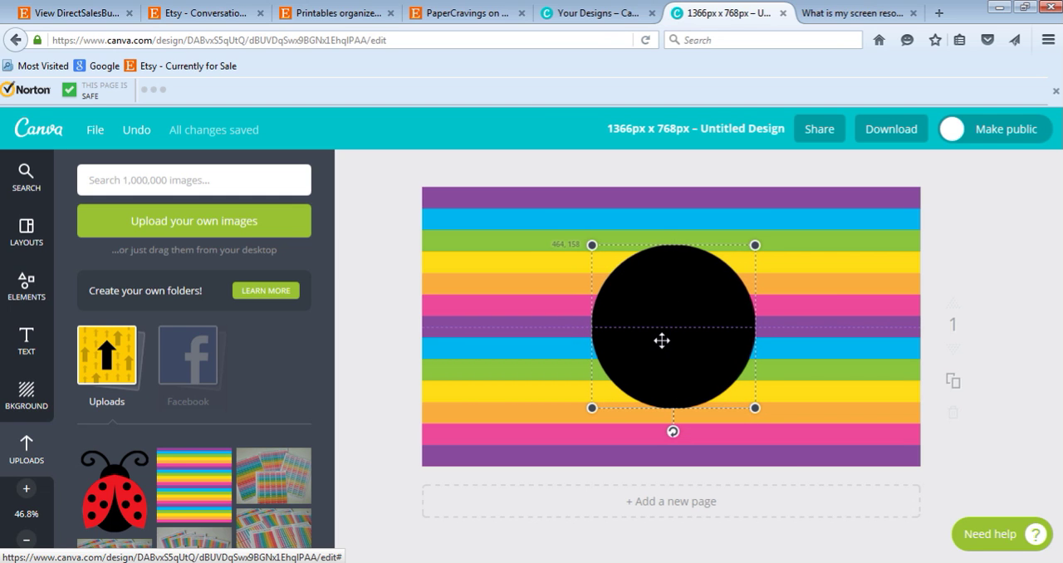
left_click_drag(660, 340, 658, 341)
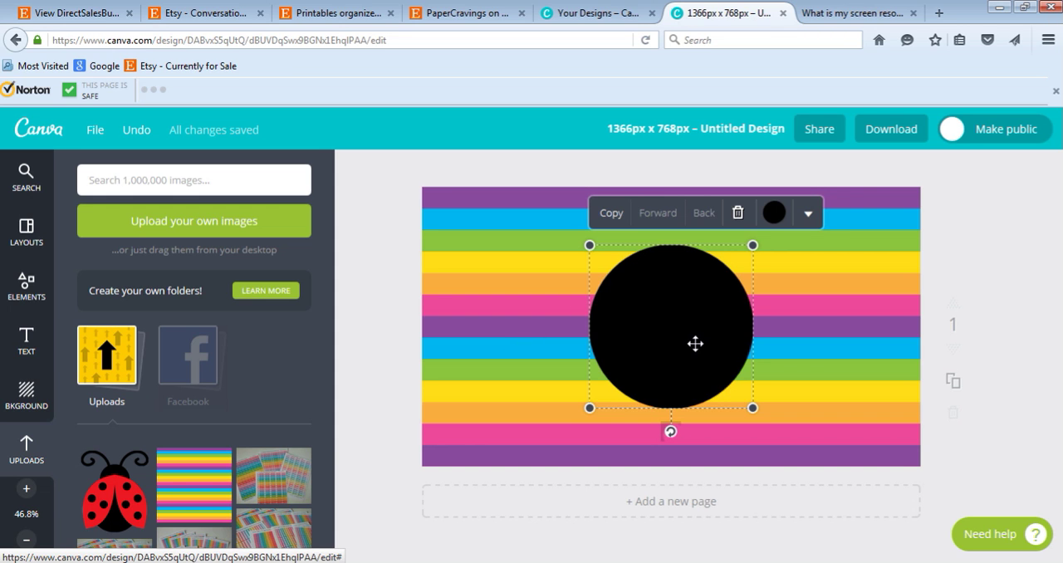
Try to recolor the black circle purple by picking a hue on the custom color wheel.
left_click(773, 217)
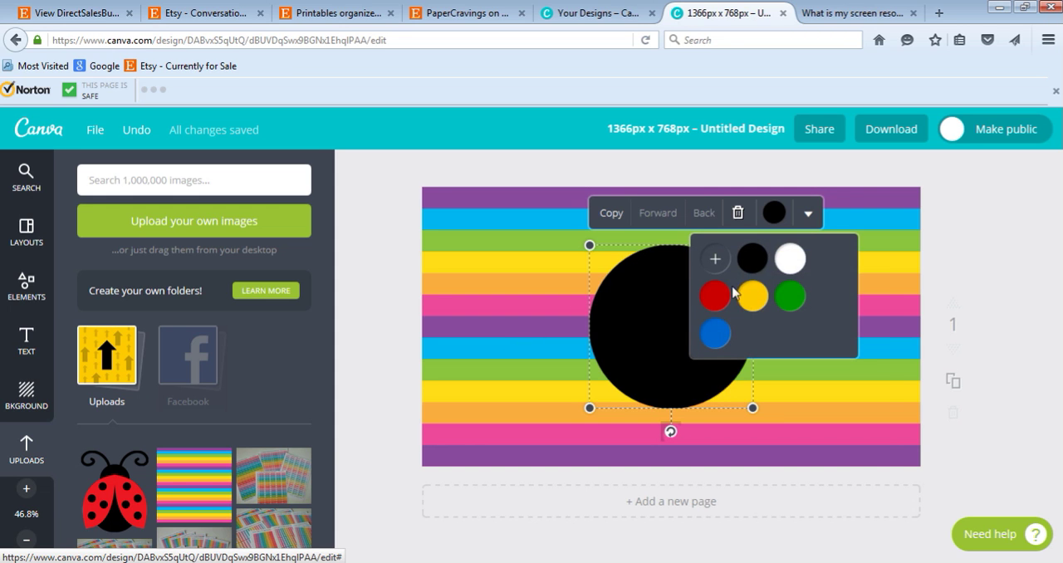
left_click(715, 268)
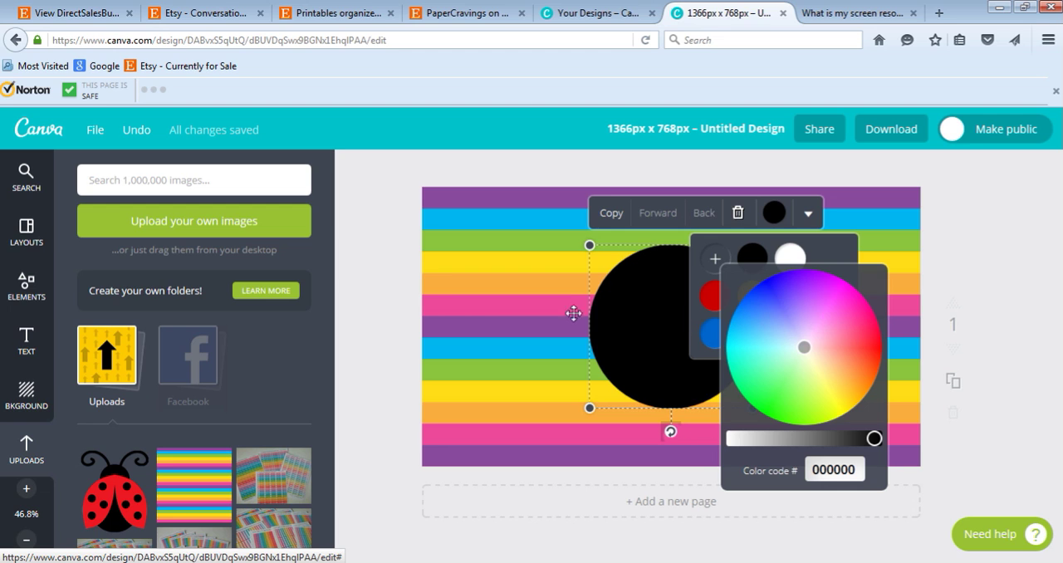
mouse_move(835, 318)
left_mouse_down()
mouse_move(844, 306)
mouse_move(828, 313)
left_mouse_up()
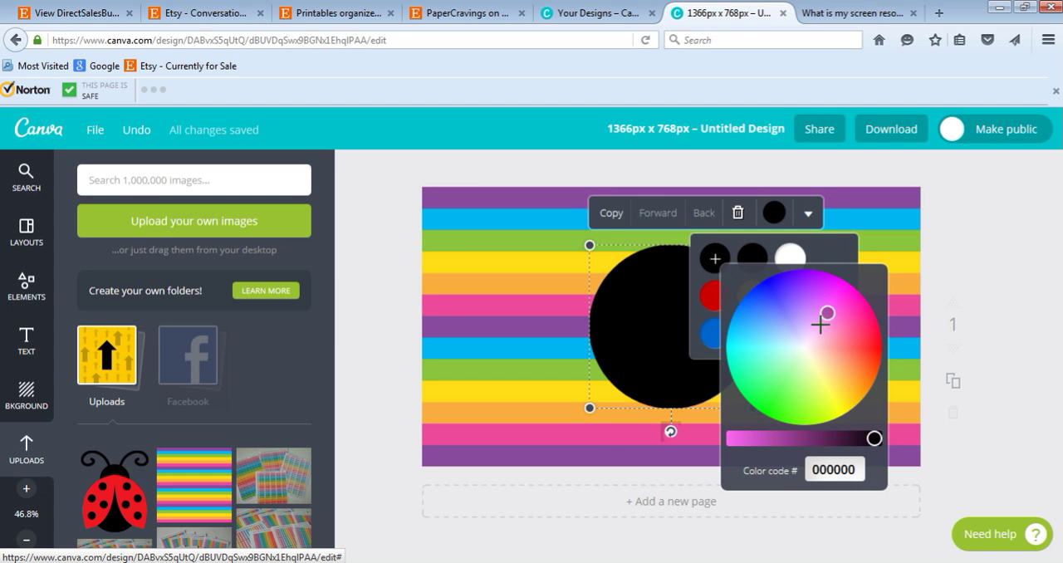
left_click_drag(820, 318, 796, 308)
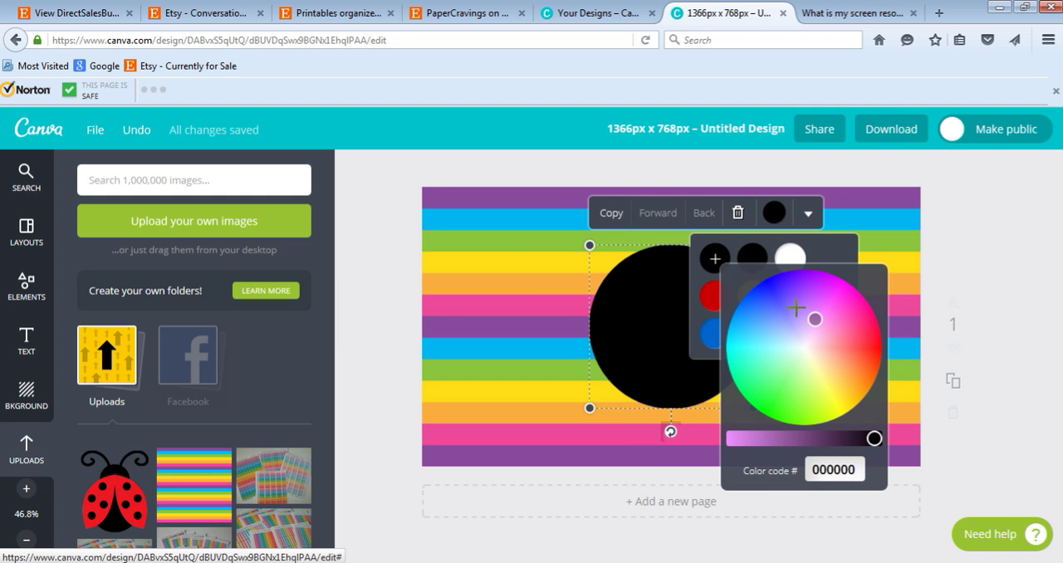
left_click(711, 264)
left_click(775, 218)
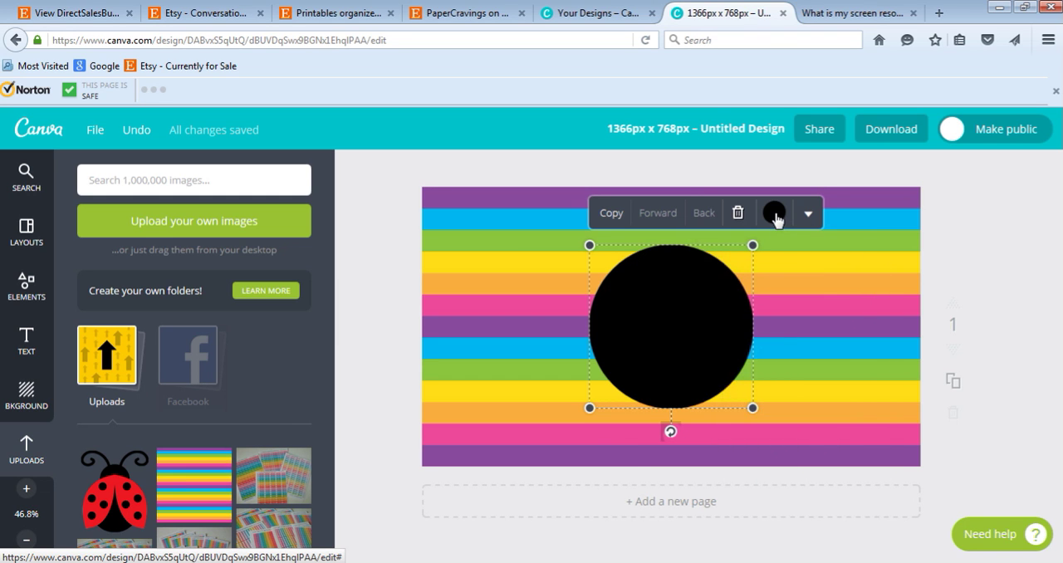
left_click(774, 218)
left_click(712, 261)
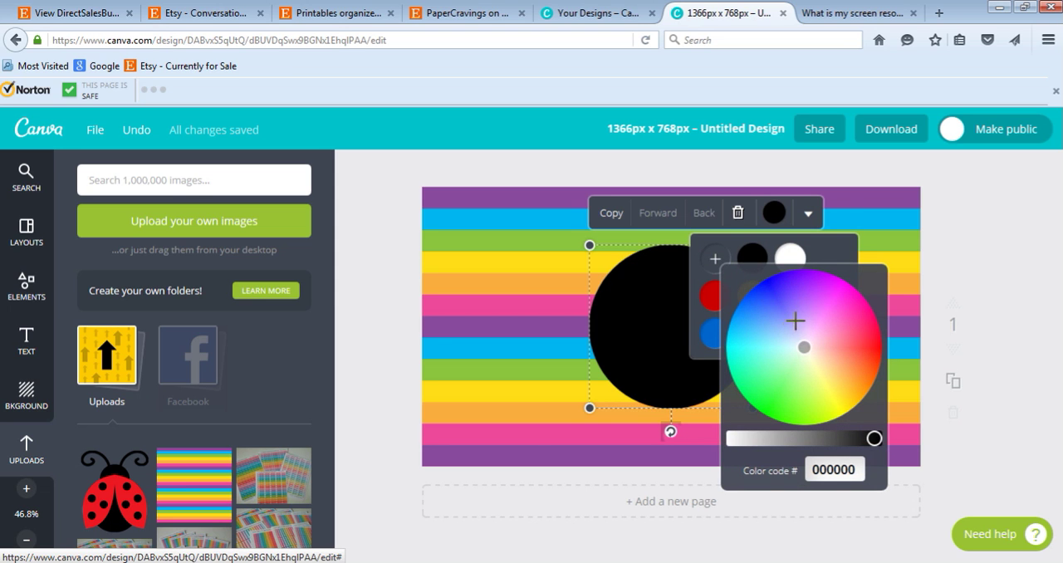
left_click_drag(796, 321, 819, 316)
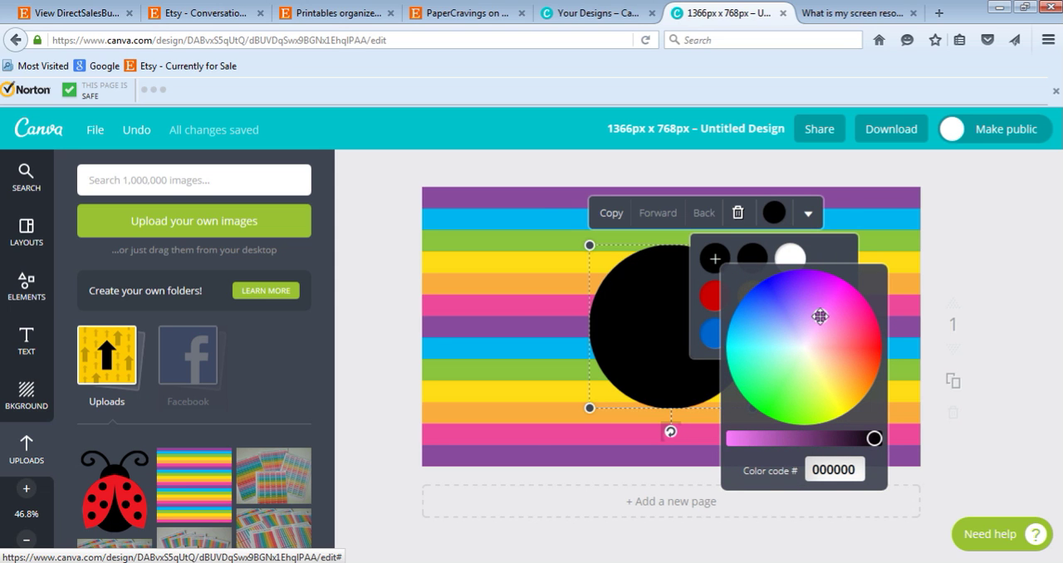
key("Return")
left_click(825, 255)
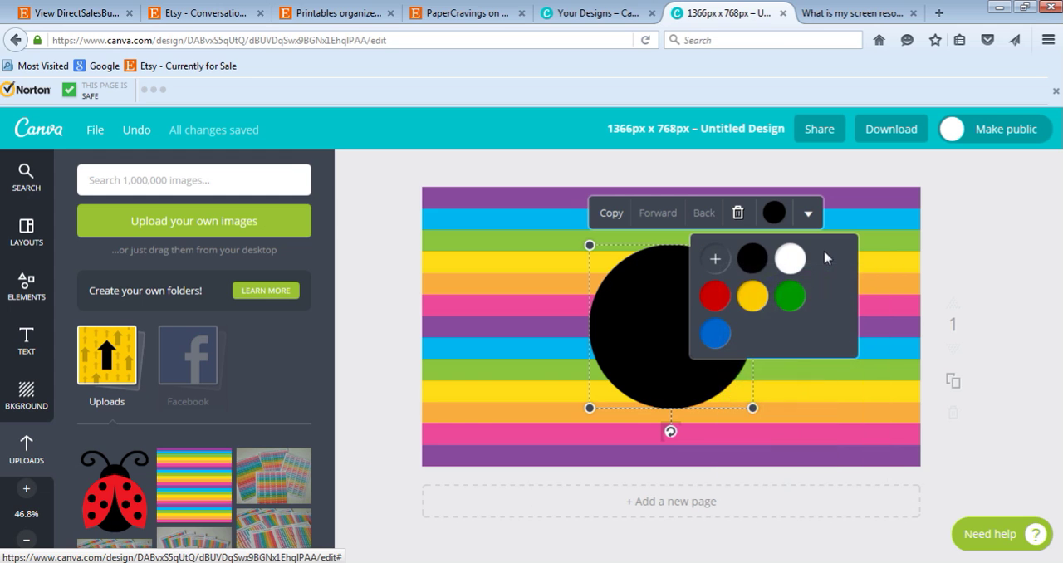
left_click(557, 314)
left_click(656, 283)
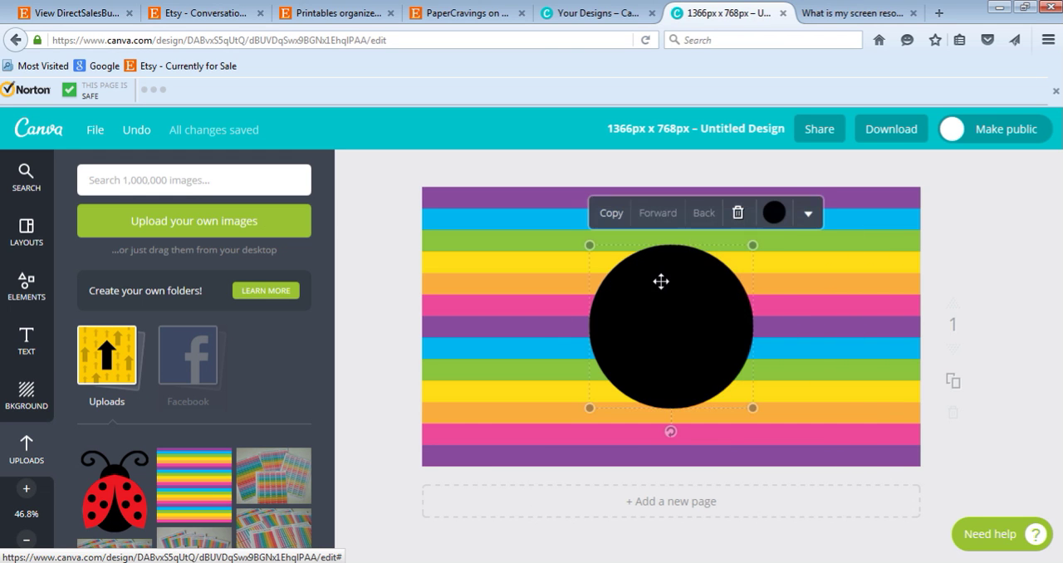
Try custom blue and violet hues from the color wheel on the centered black circle.
left_click(776, 217)
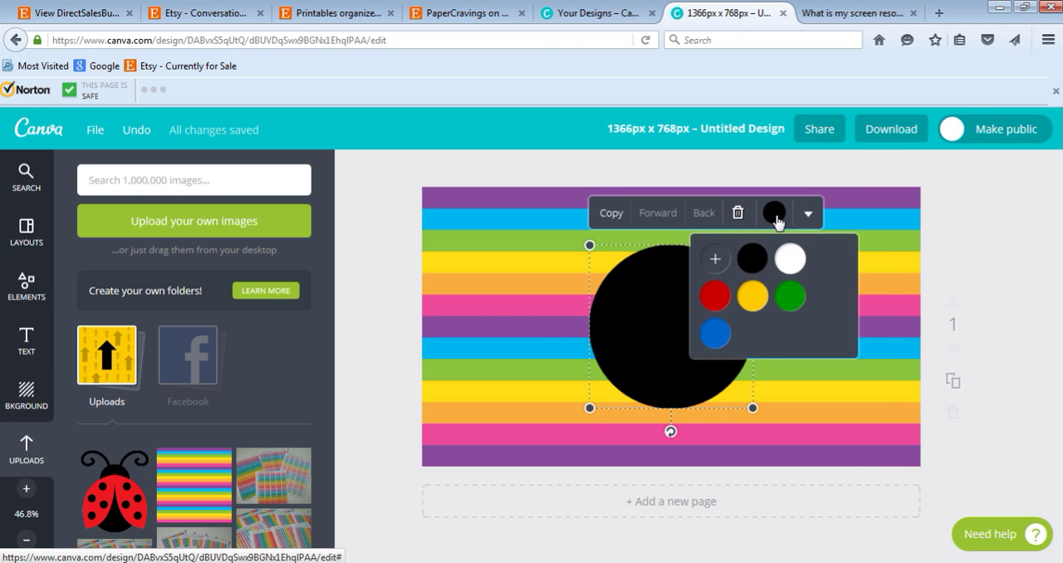
left_click(715, 260)
left_click(771, 332)
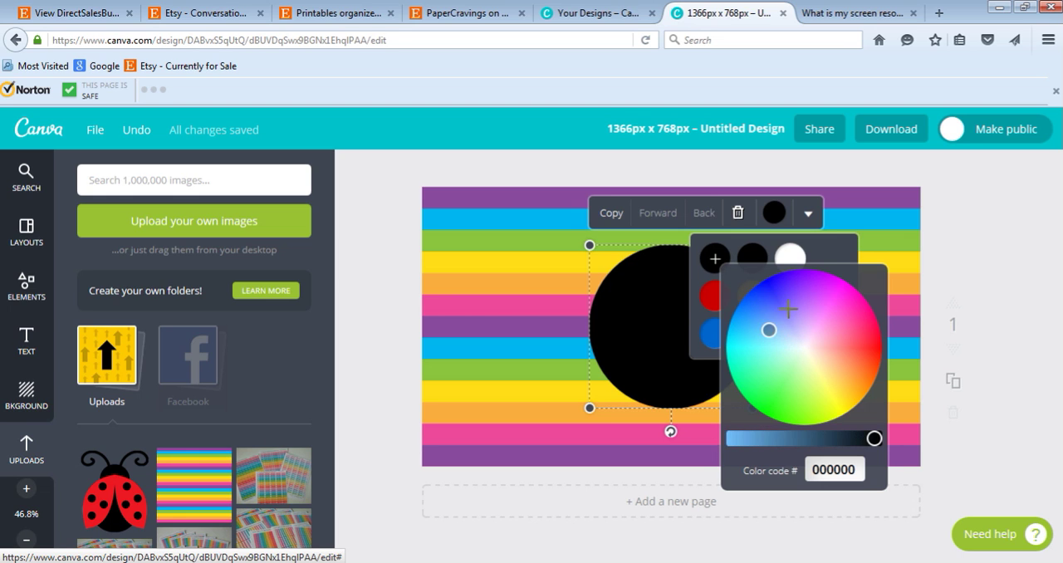
left_click(771, 306)
left_click(804, 311)
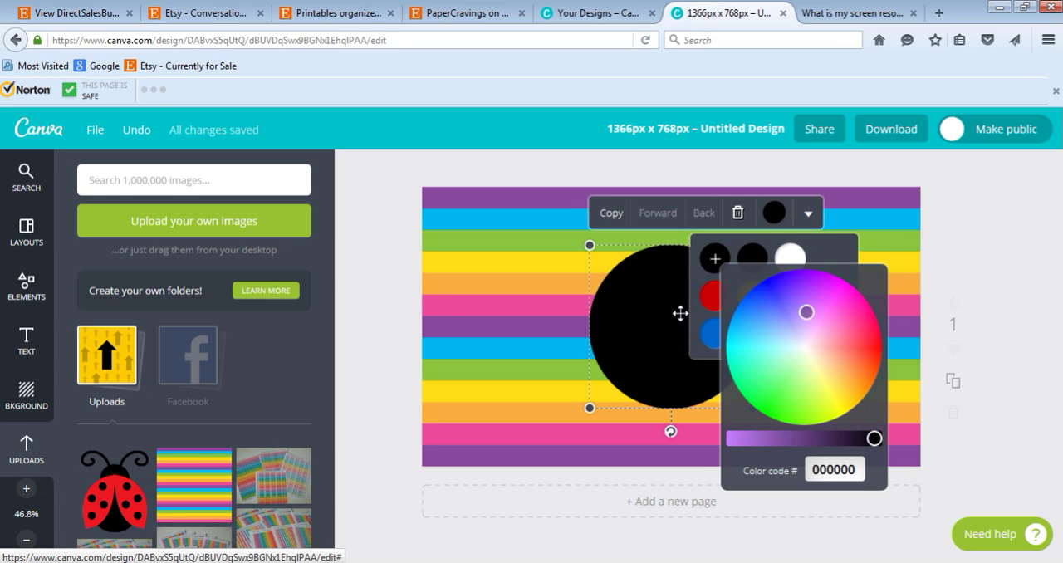
left_click(656, 295)
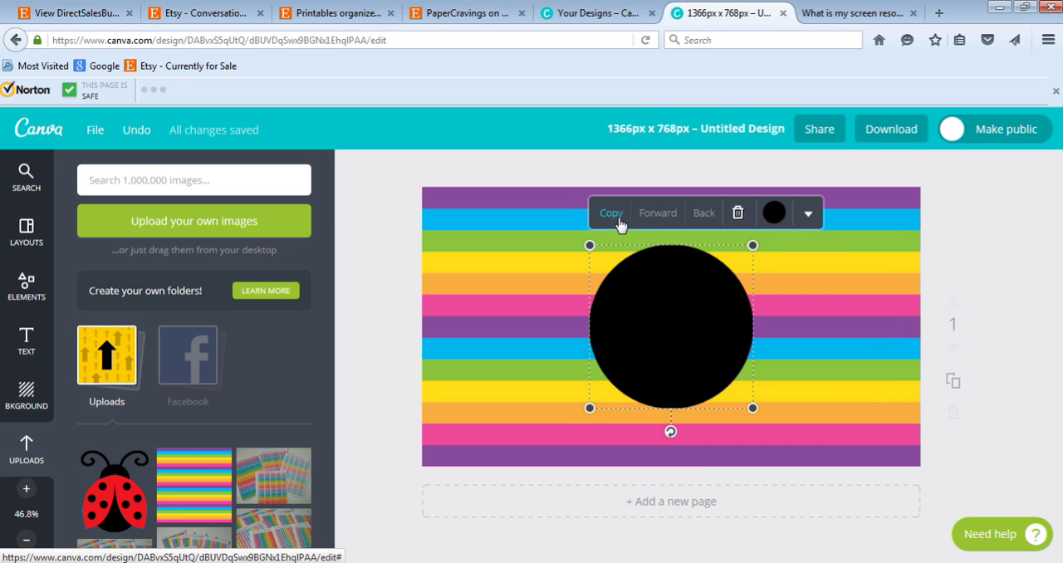
Duplicate the black circle, shift the copy right so it overlaps the original, and try to give the copy a custom color.
left_click(618, 214)
left_click_drag(700, 334, 783, 325)
left_click(855, 215)
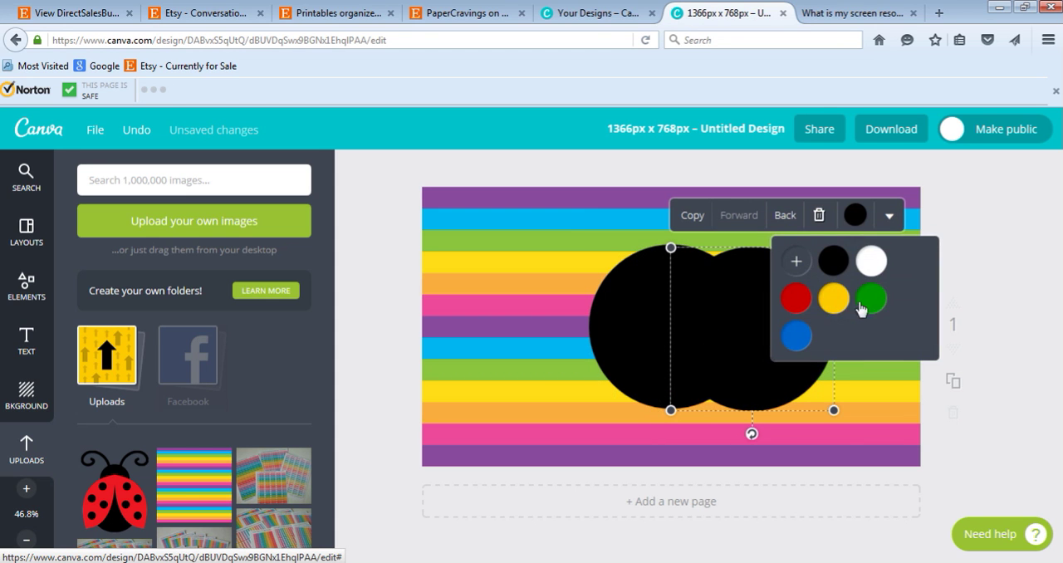
left_click(797, 262)
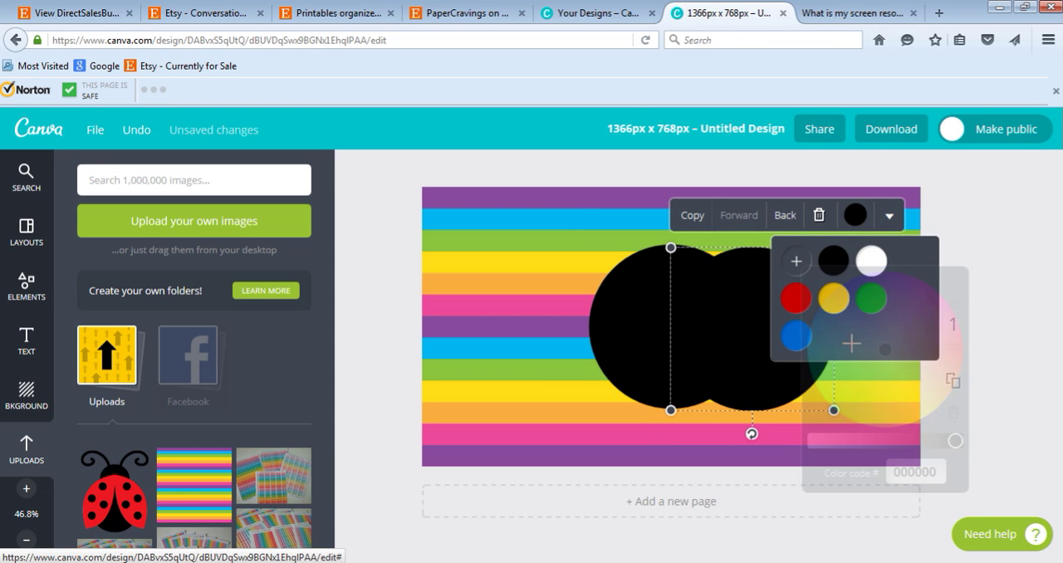
left_click(796, 262)
mouse_move(853, 343)
left_mouse_down()
mouse_move(849, 335)
mouse_move(897, 315)
mouse_move(929, 322)
mouse_move(872, 350)
left_mouse_up()
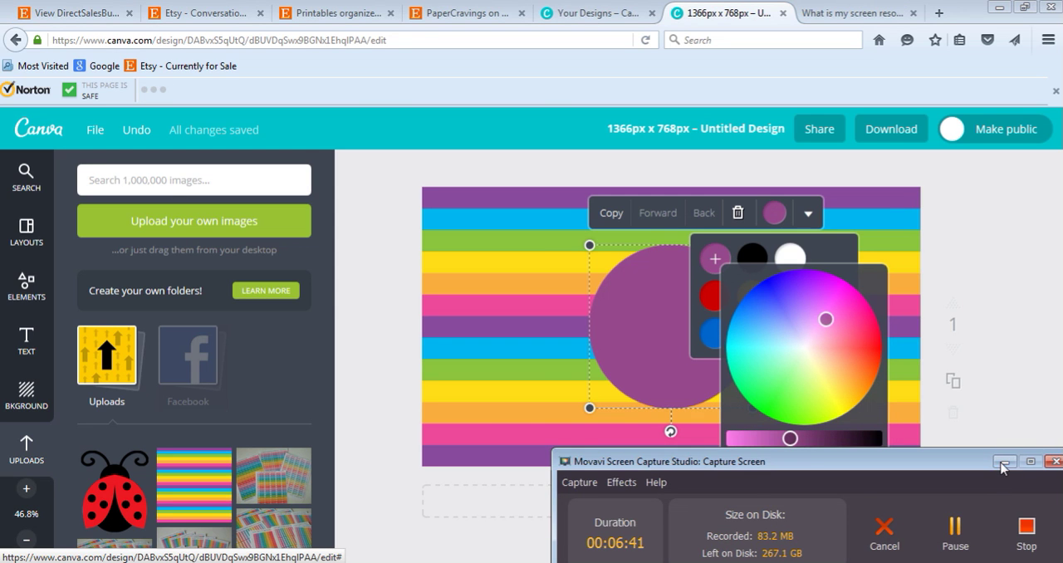
left_click(1004, 463)
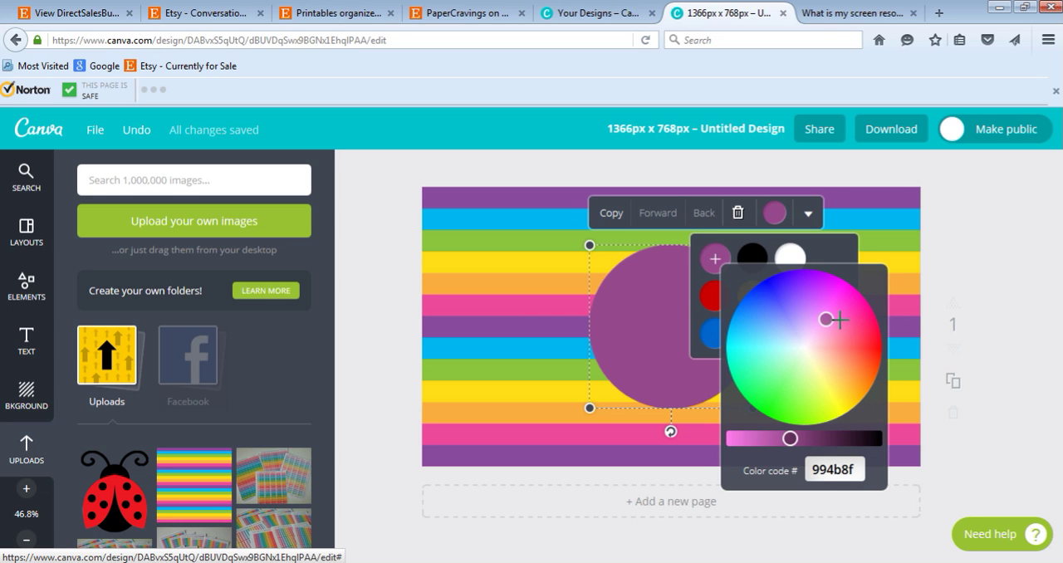
Adjust the circle's custom purple to color code 914d99 to match the background's purple stripes.
left_click_drag(838, 320, 828, 304)
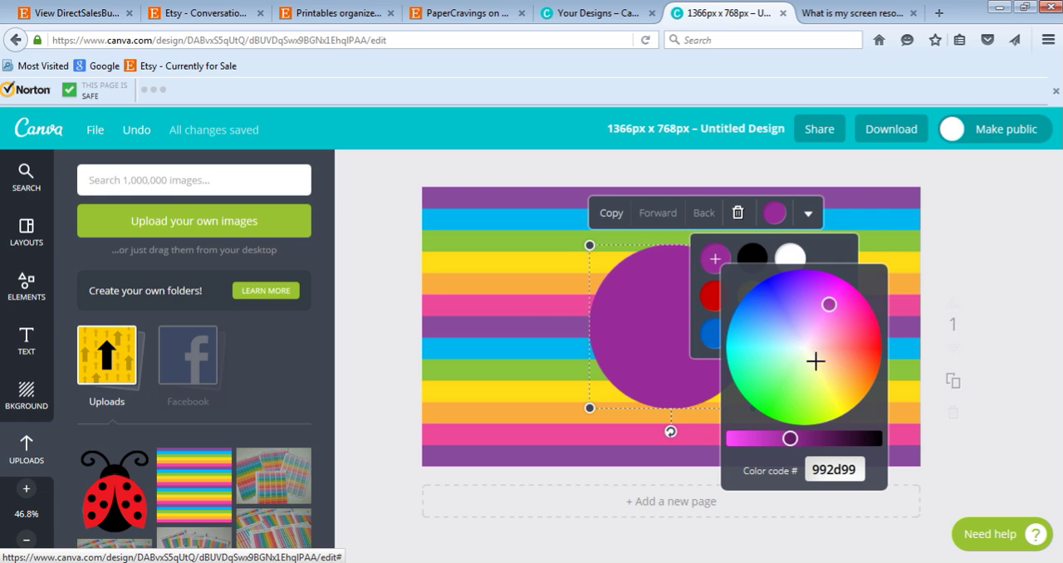
left_click(822, 318)
mouse_move(817, 326)
left_mouse_down()
mouse_move(818, 301)
mouse_move(826, 315)
mouse_move(818, 314)
left_mouse_up()
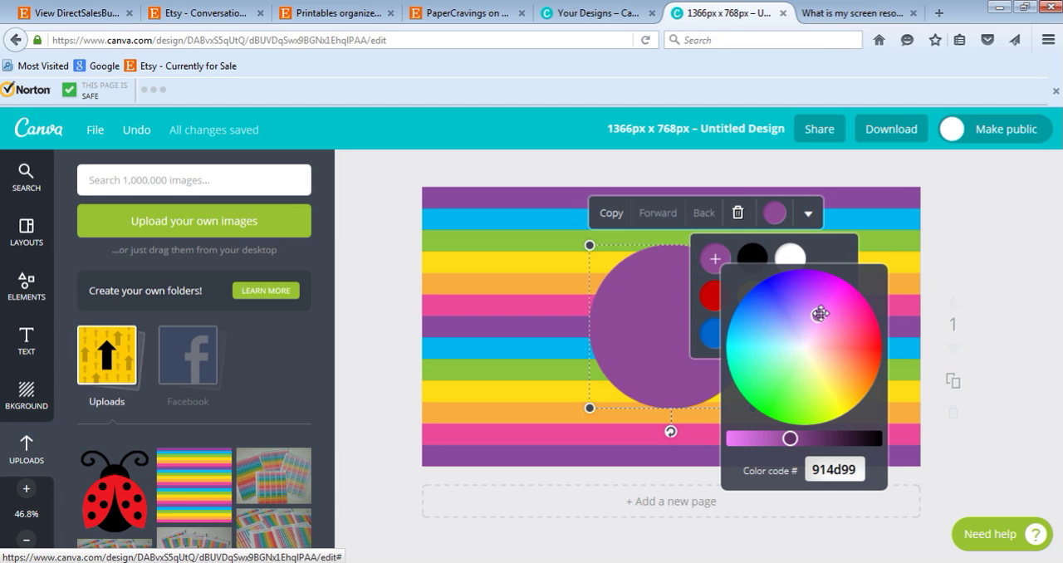
left_click(1027, 269)
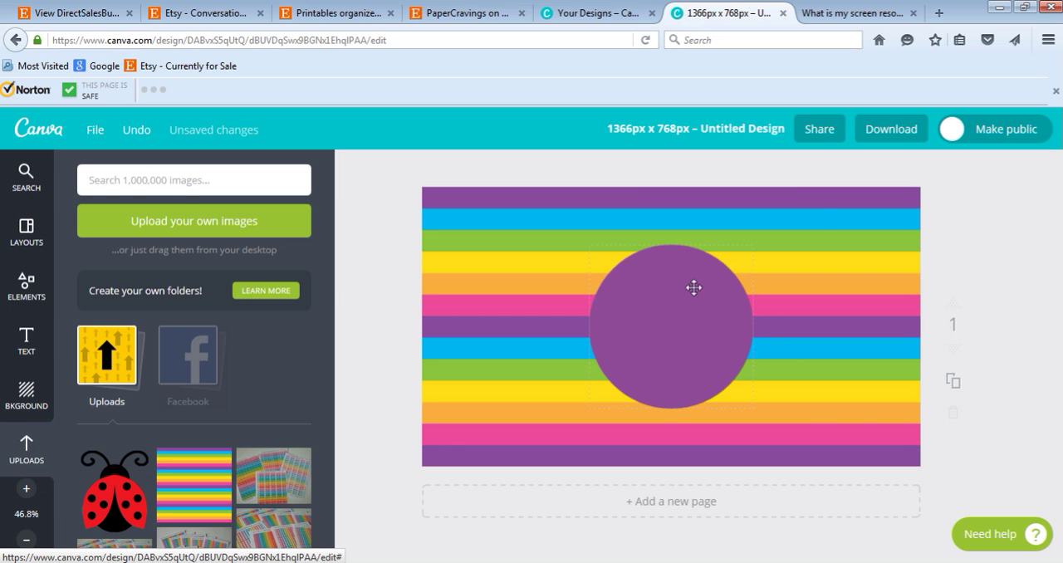
Recolor the purple circle with the preset white.
left_click(687, 257)
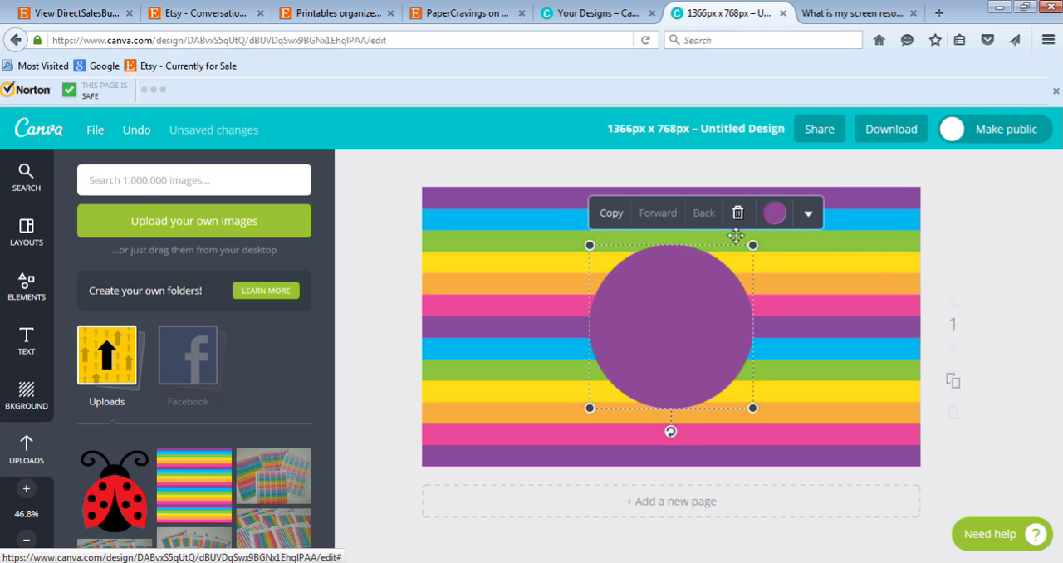
left_click(774, 213)
left_click(715, 297)
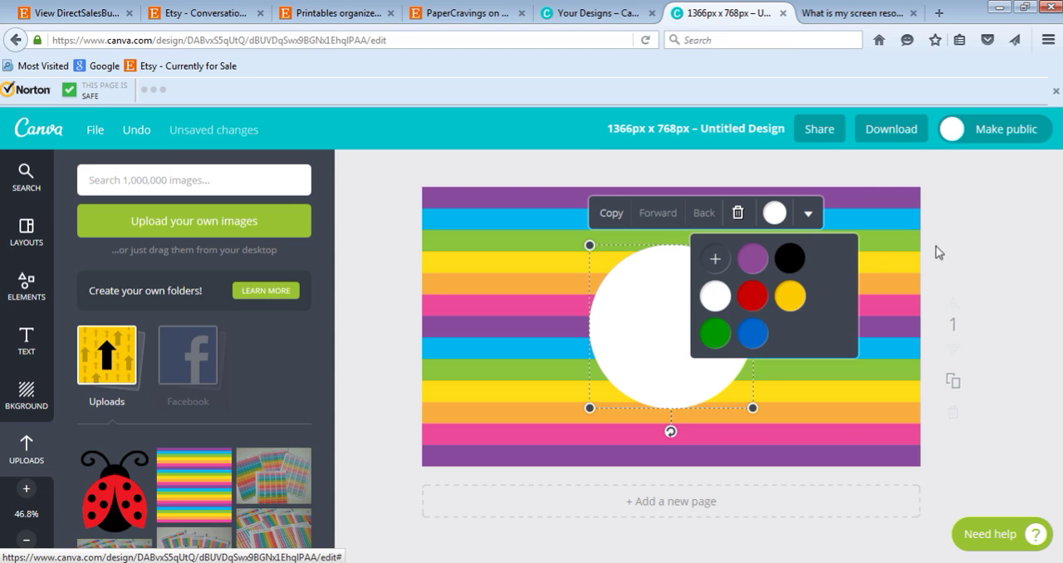
left_click(966, 236)
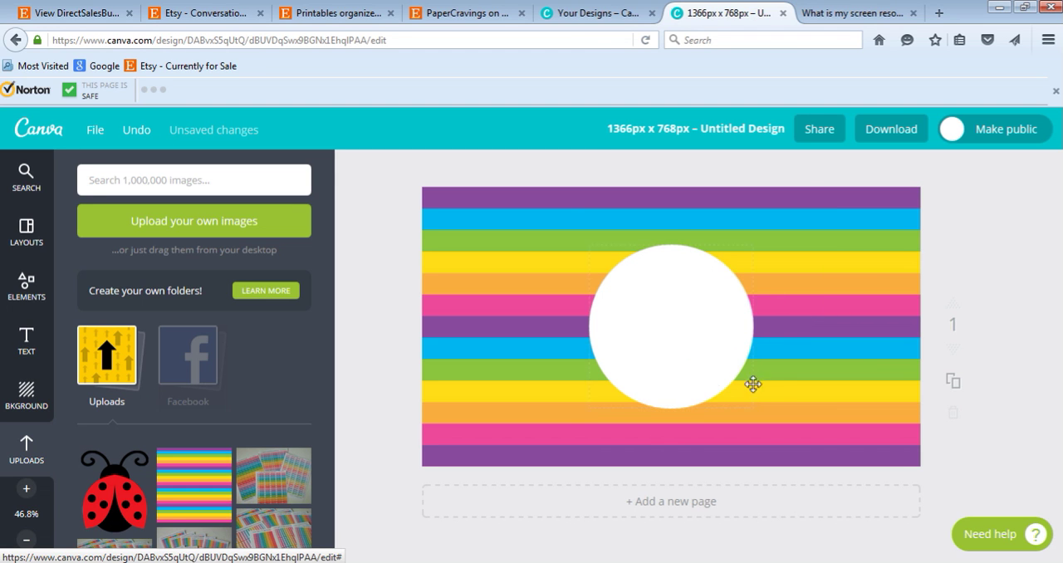
Add a heading over the white circle with the text "R".
left_click(27, 339)
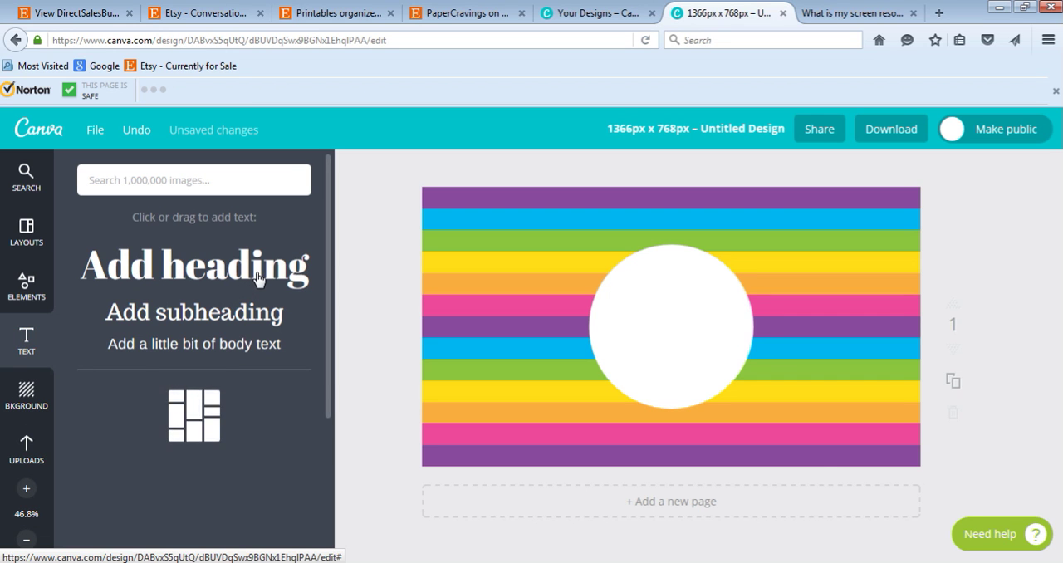
left_click(256, 274)
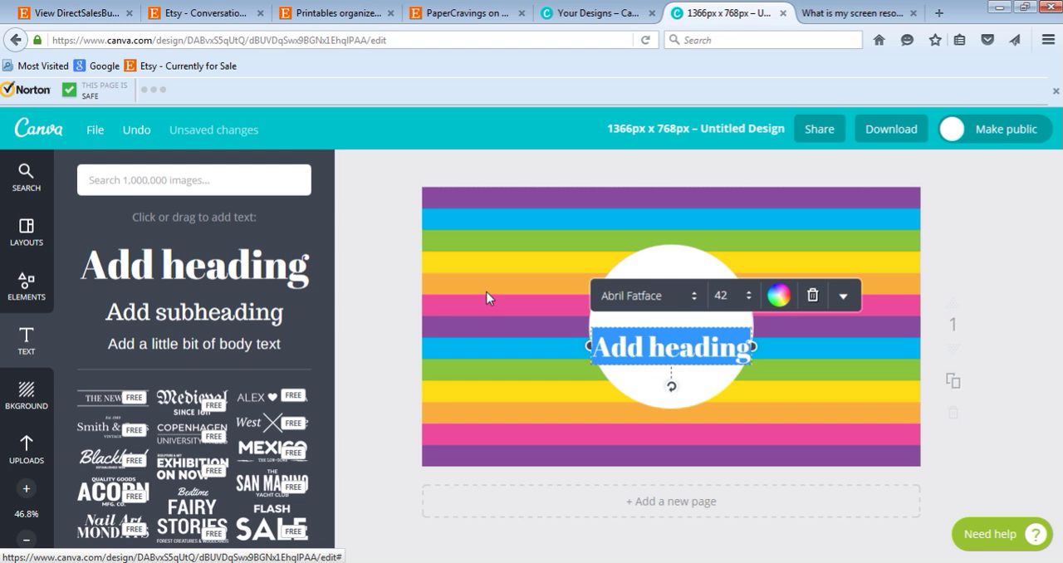
type("R")
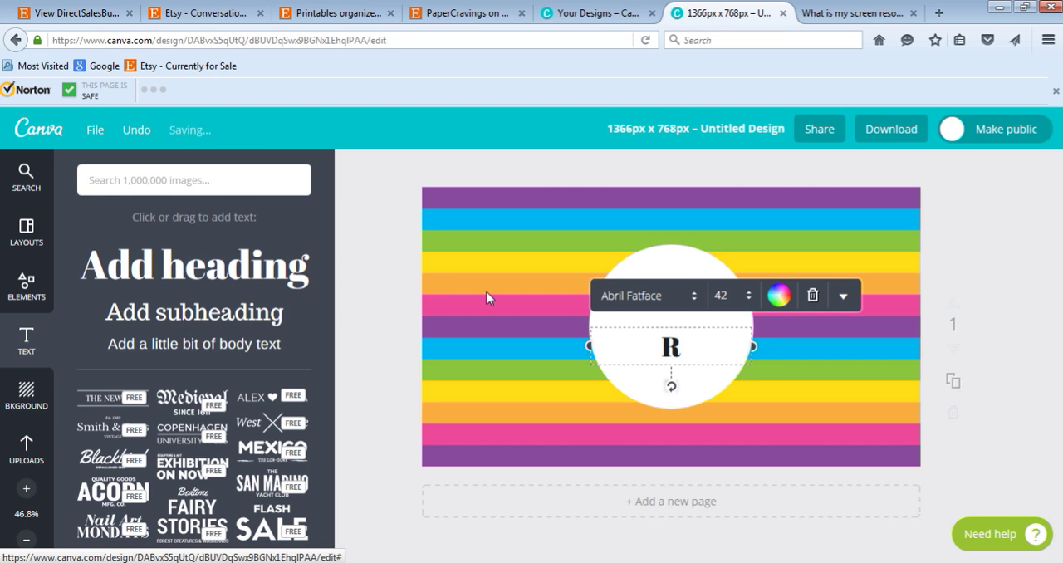
Set the font size of the heading letter "R" to 250.
key("ctrl+a")
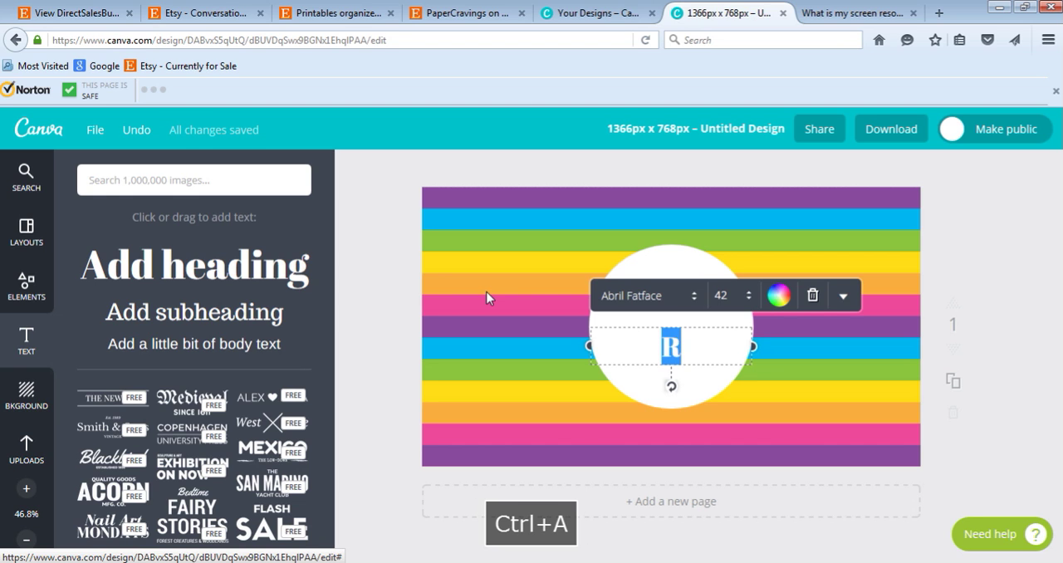
left_click(731, 295)
type("100")
key("Return")
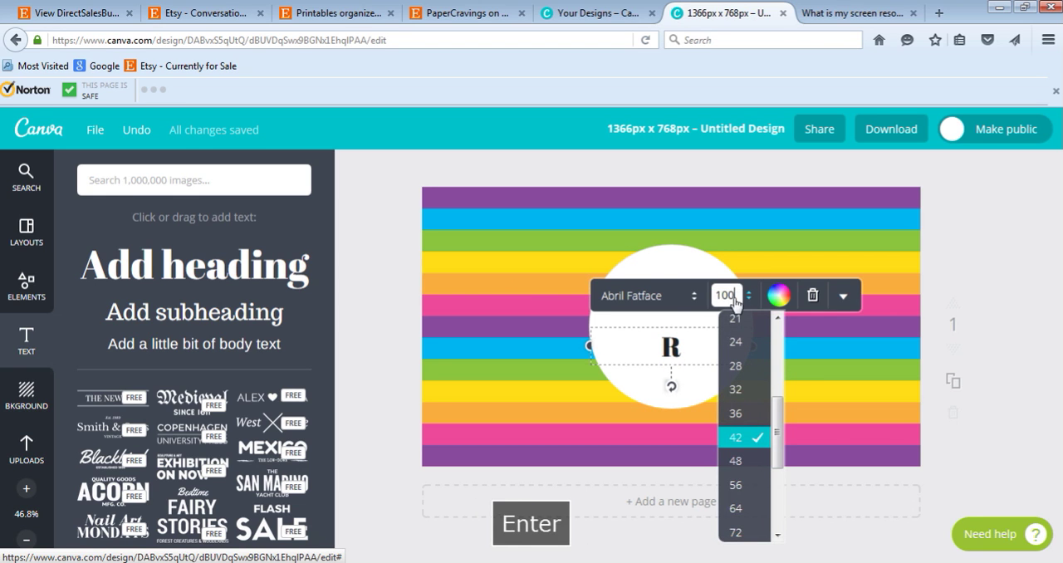
type("250")
key("Return")
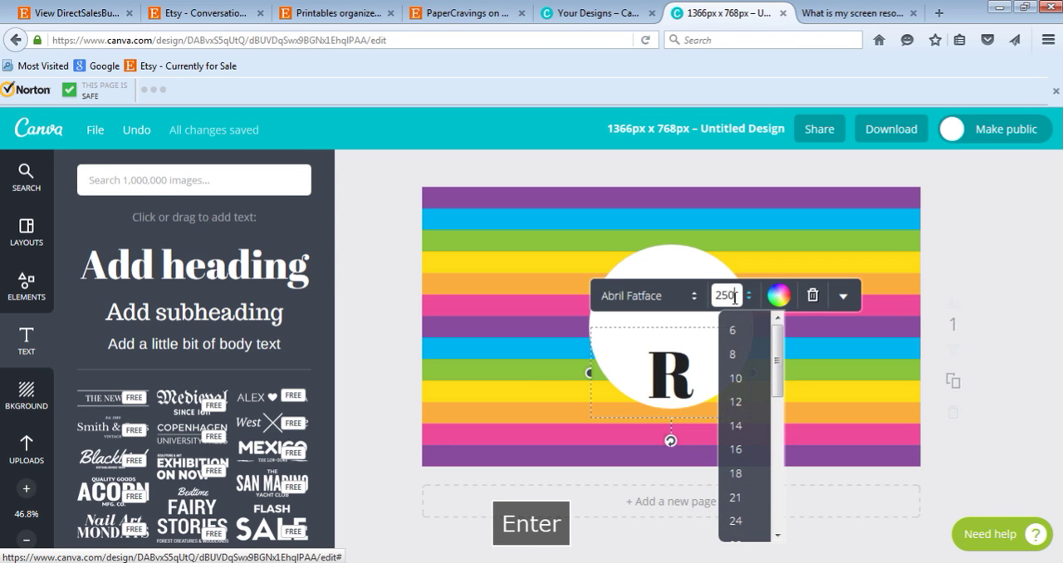
Set the letter R's font size to 220 and center the letter on the white circle.
left_click_drag(694, 412, 705, 302)
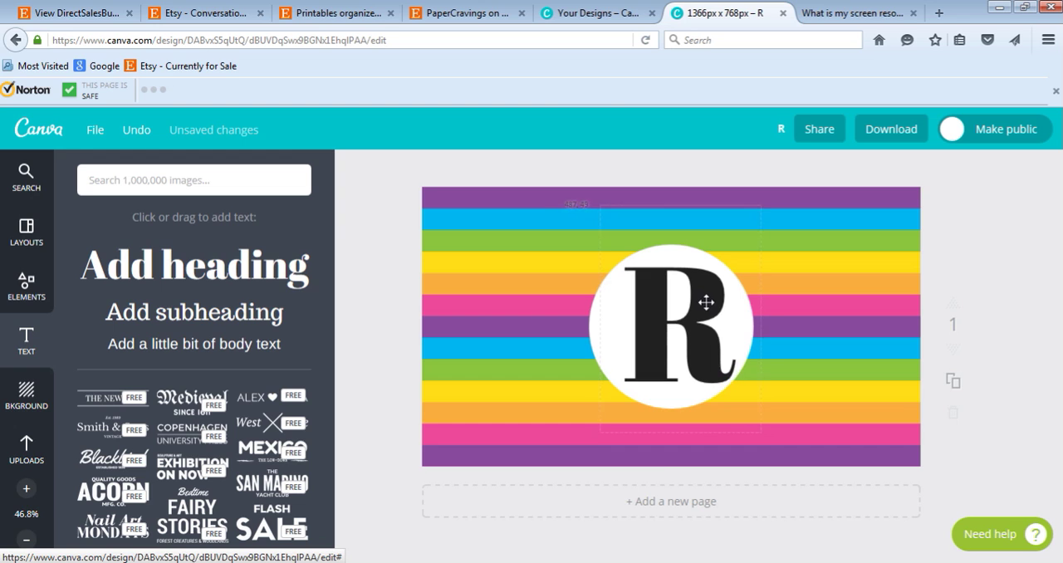
left_click(695, 308)
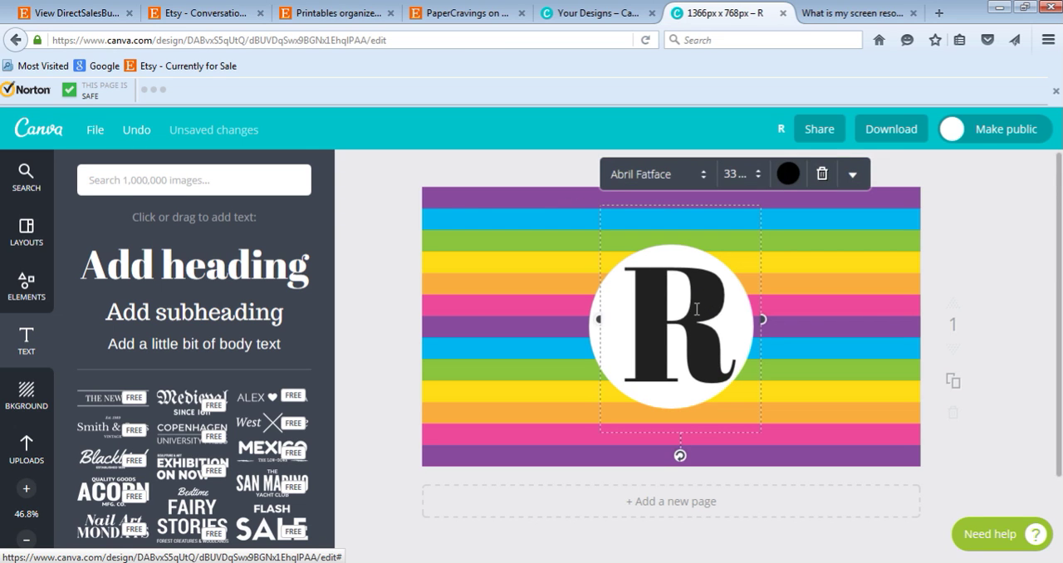
key("ctrl+a")
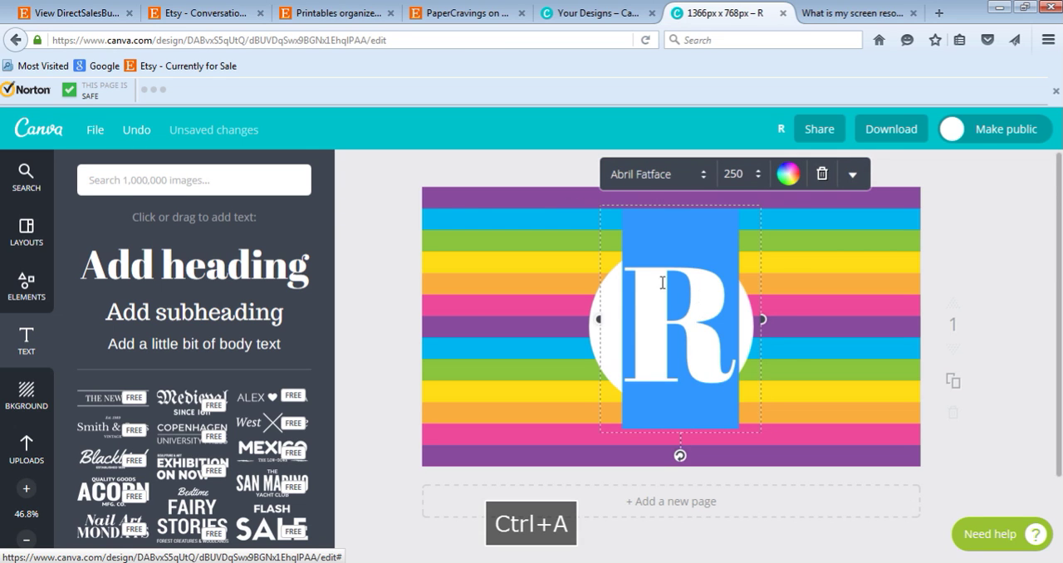
left_click(736, 174)
type("20")
key("Return")
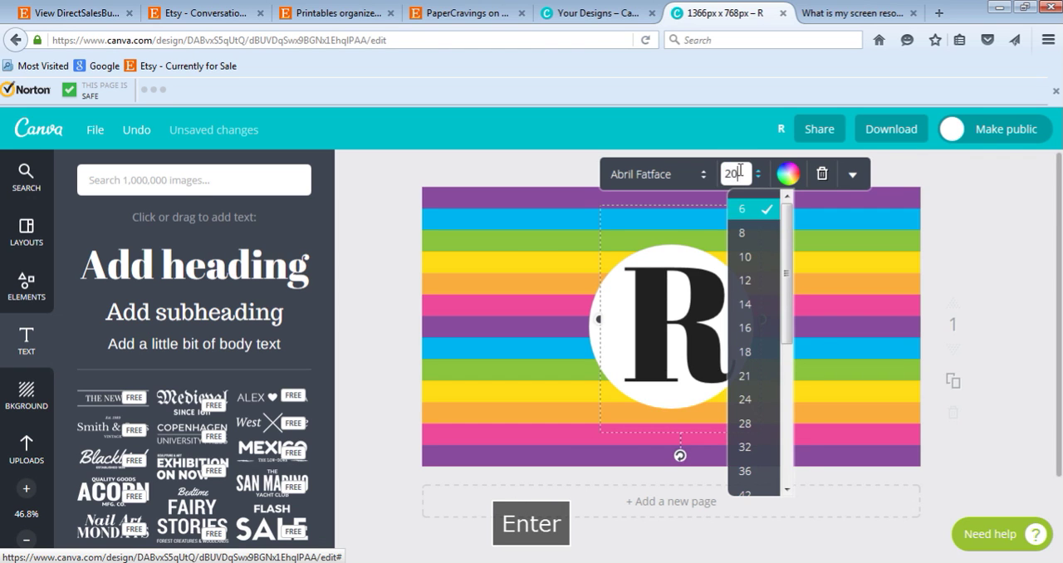
type("220")
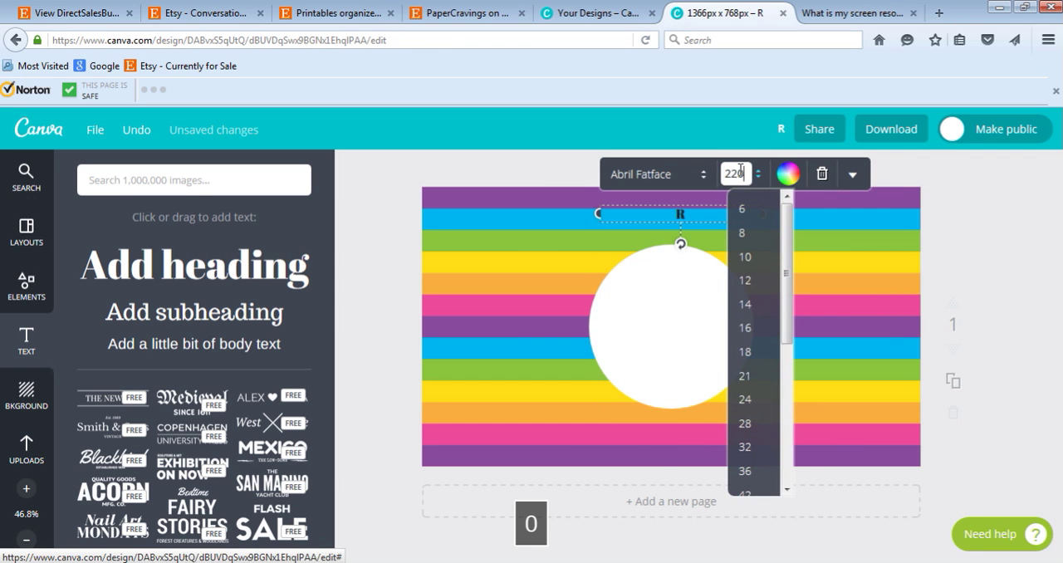
key("Return")
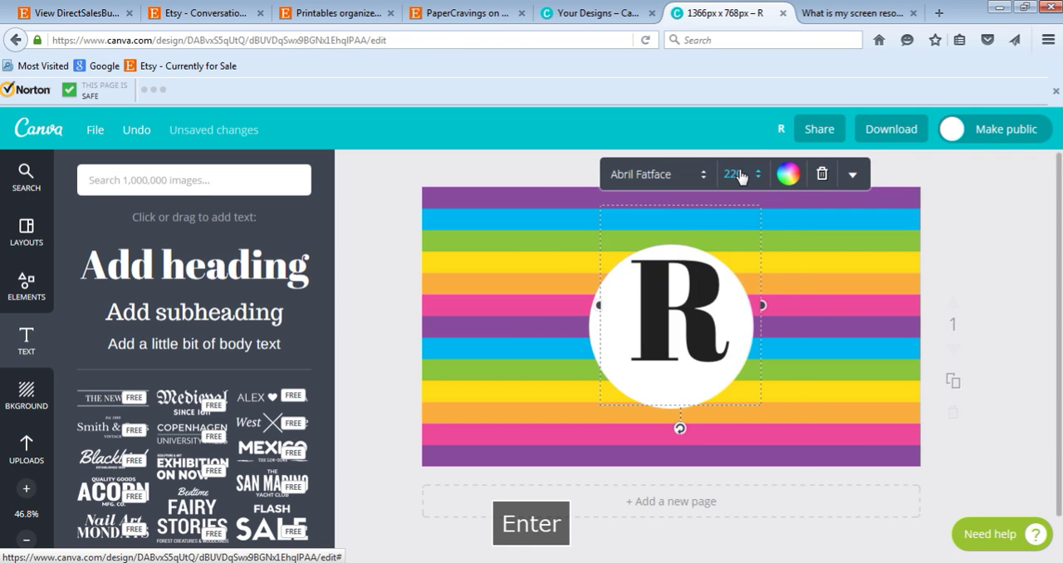
left_click(1007, 239)
left_click_drag(688, 300, 688, 317)
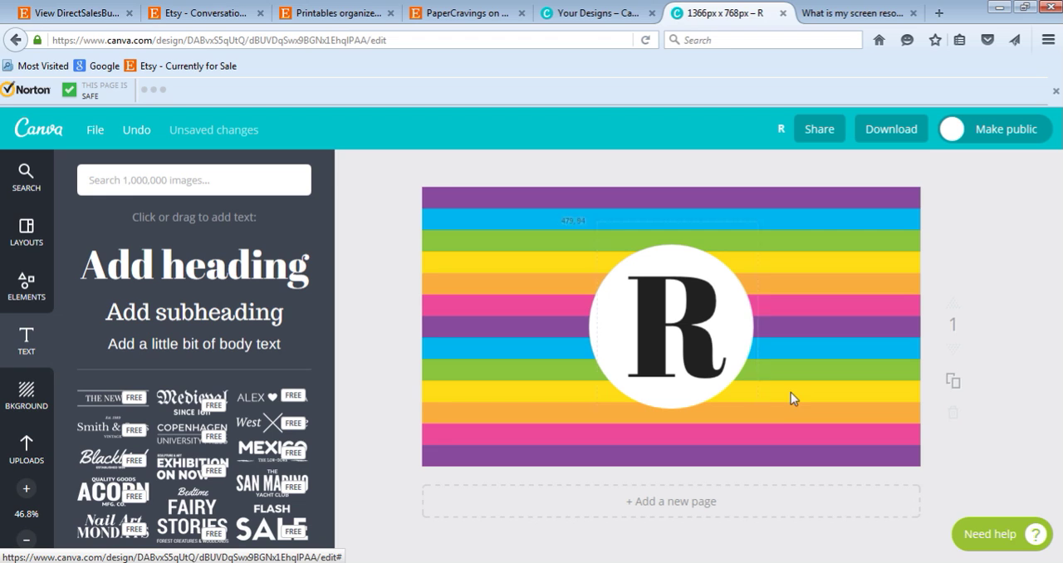
Change the letter R's font to Playfair Small Caps and recenter the letter on the white circle.
left_click(701, 299)
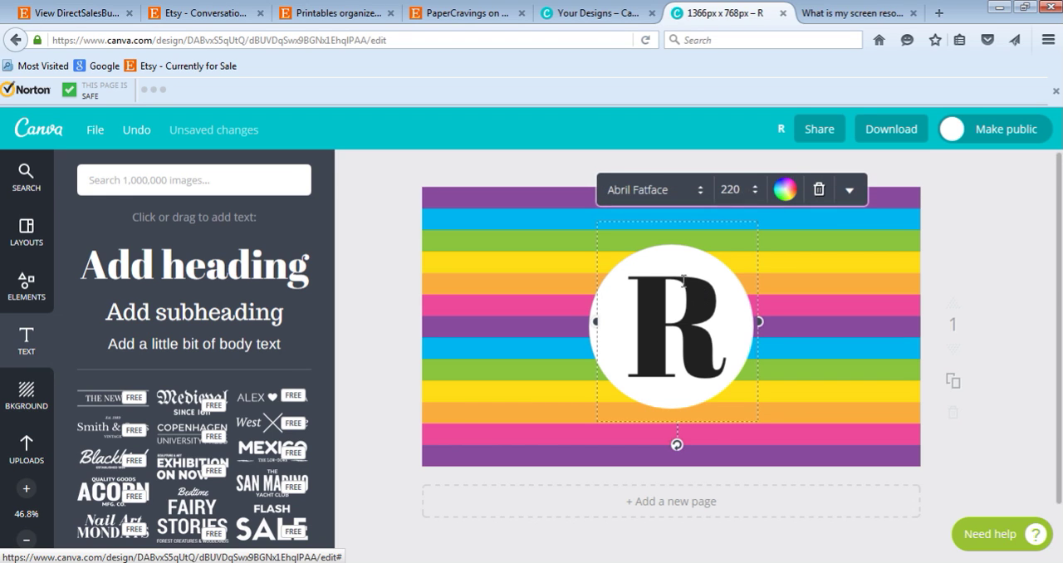
left_click(698, 295)
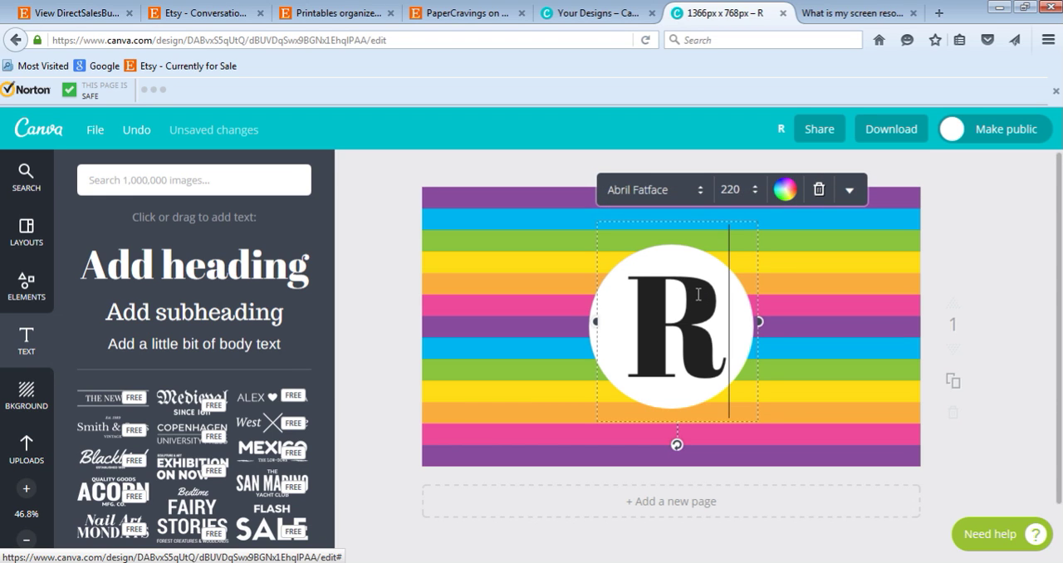
key("ctrl+a")
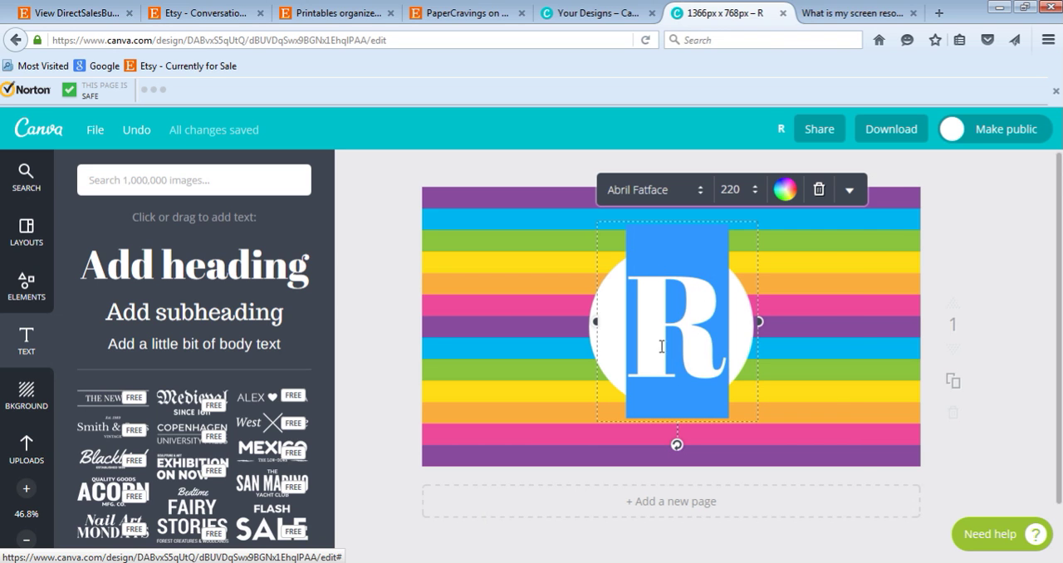
left_click(697, 199)
scroll(741, 348, "down", 3)
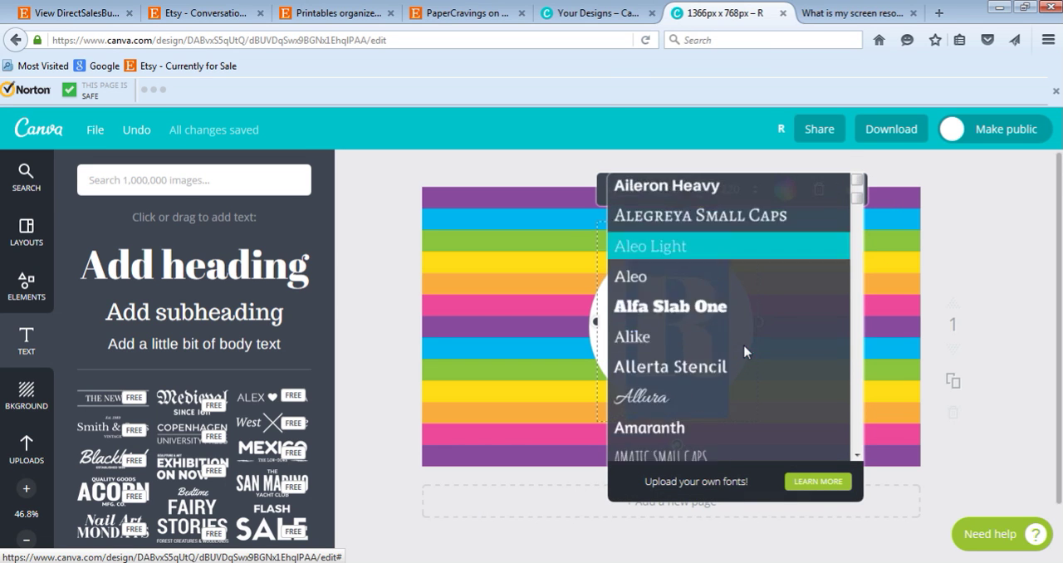
scroll(739, 333, "down", 6)
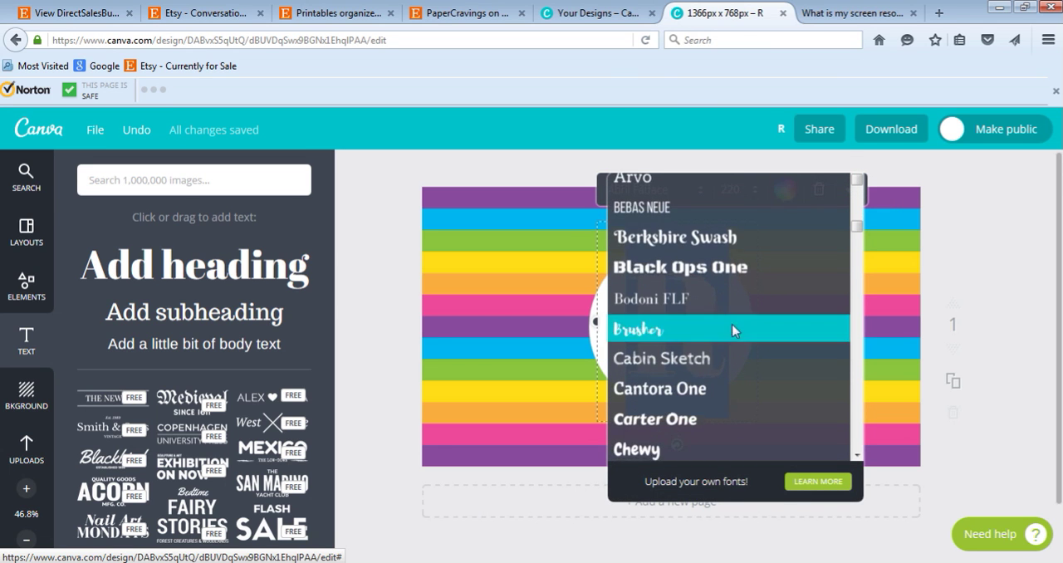
scroll(733, 332, "down", 8)
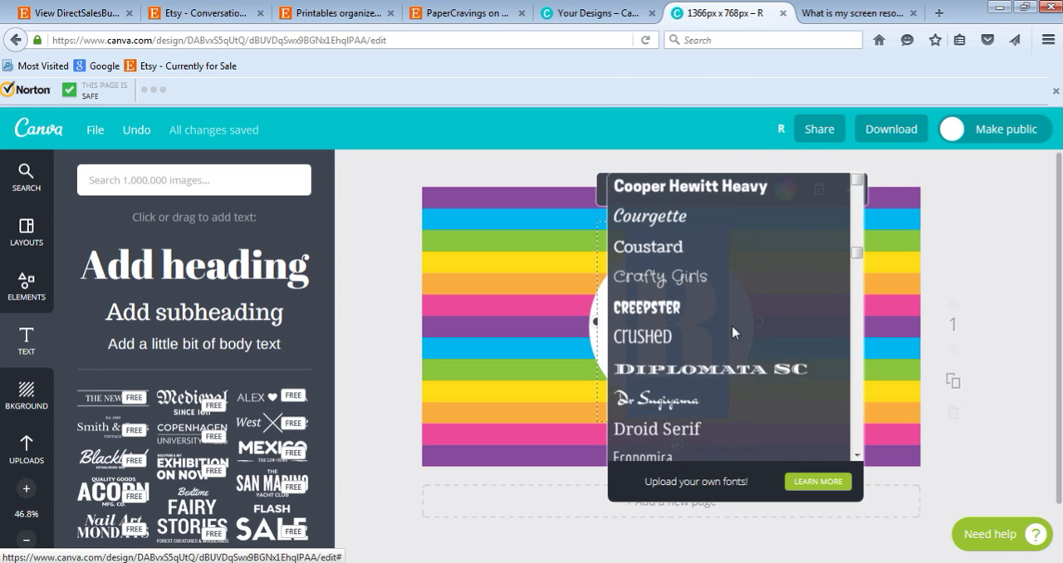
scroll(743, 324, "down", 6)
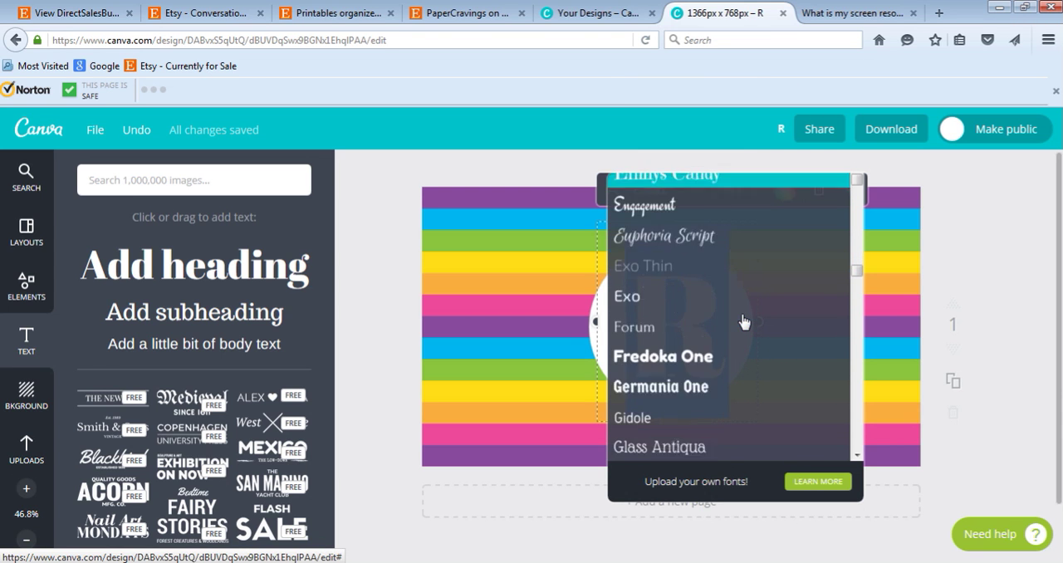
scroll(743, 321, "down", 3)
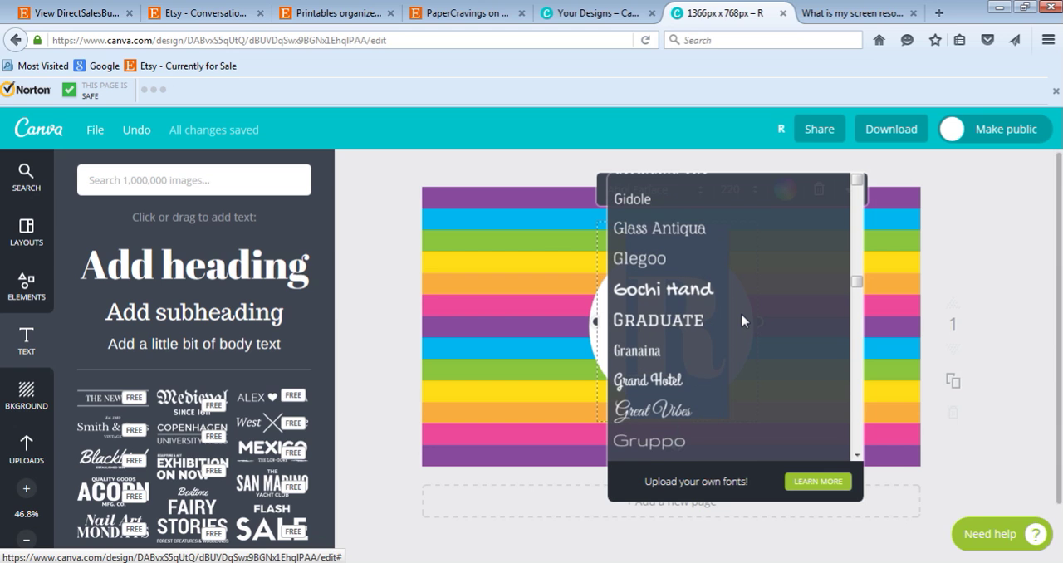
scroll(743, 321, "down", 6)
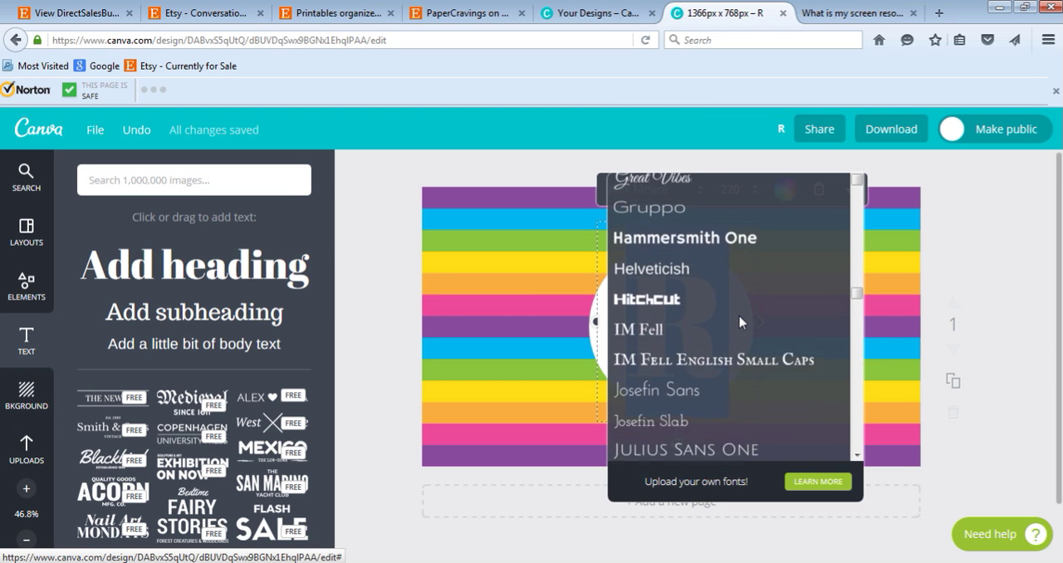
scroll(739, 323, "down", 6)
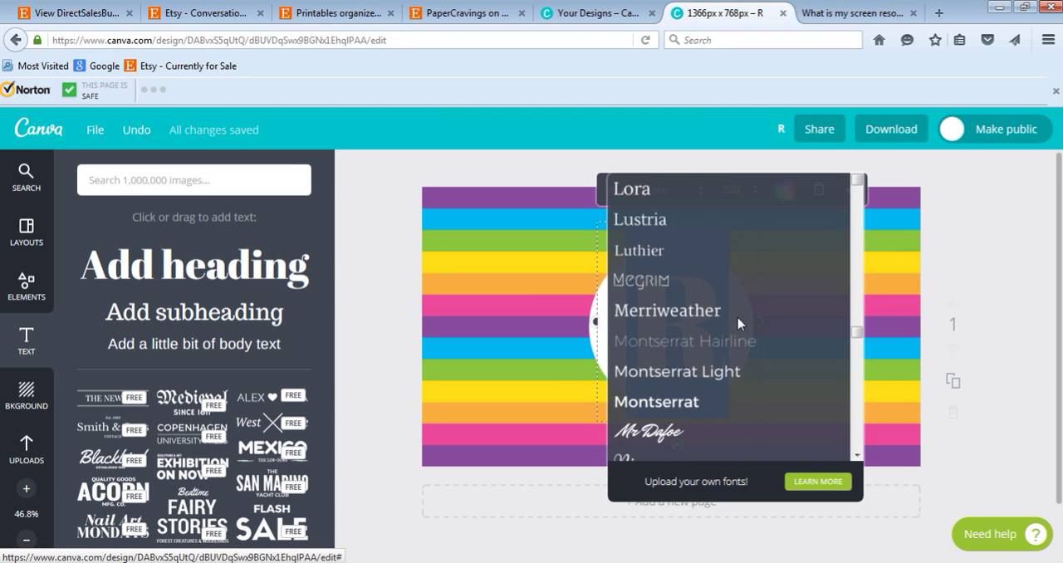
scroll(738, 323, "down", 6)
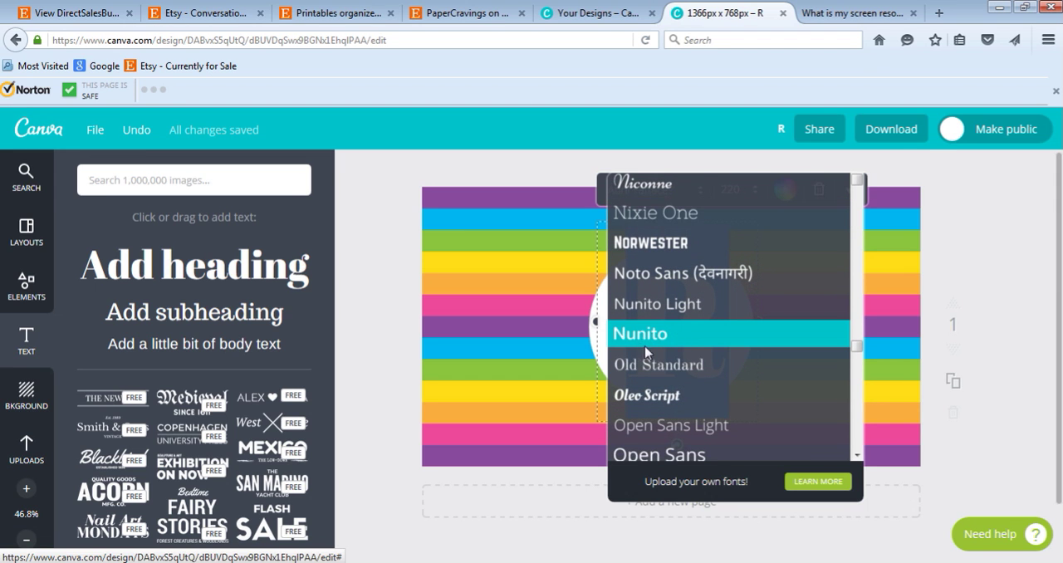
scroll(739, 358, "down", 3)
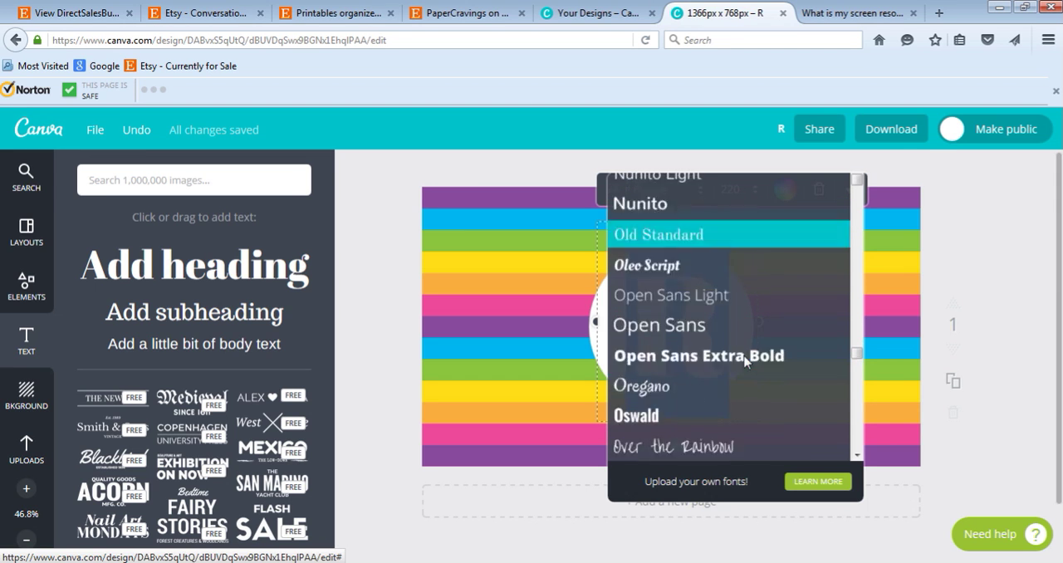
scroll(744, 359, "down", 3)
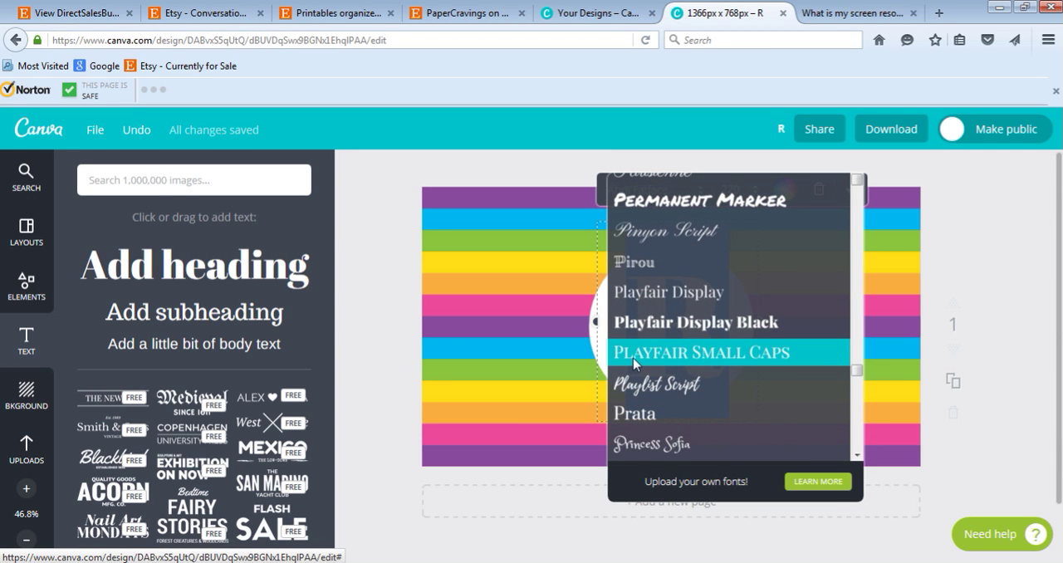
left_click(801, 352)
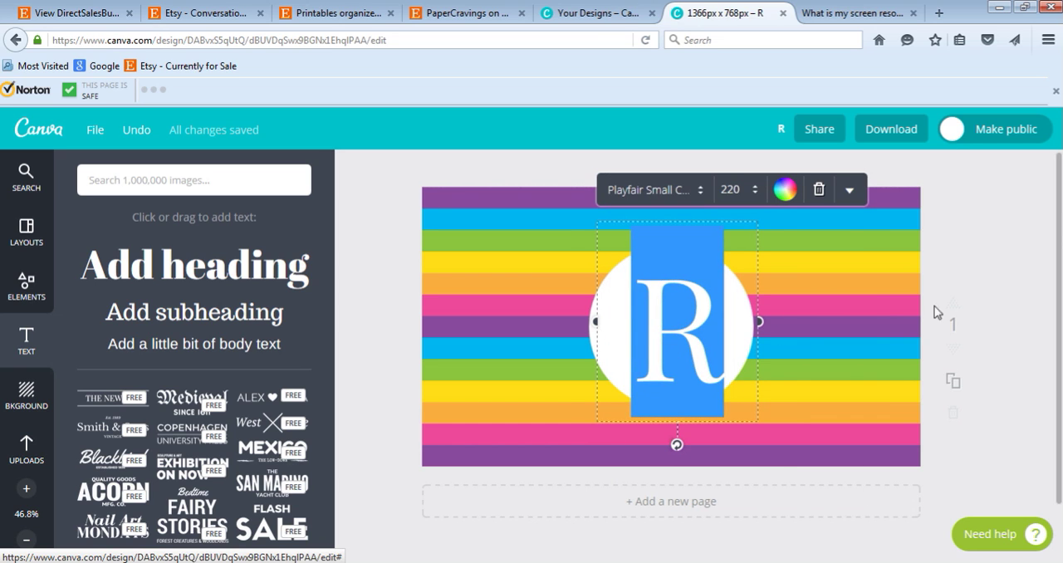
left_click(973, 268)
left_click_drag(695, 329, 689, 327)
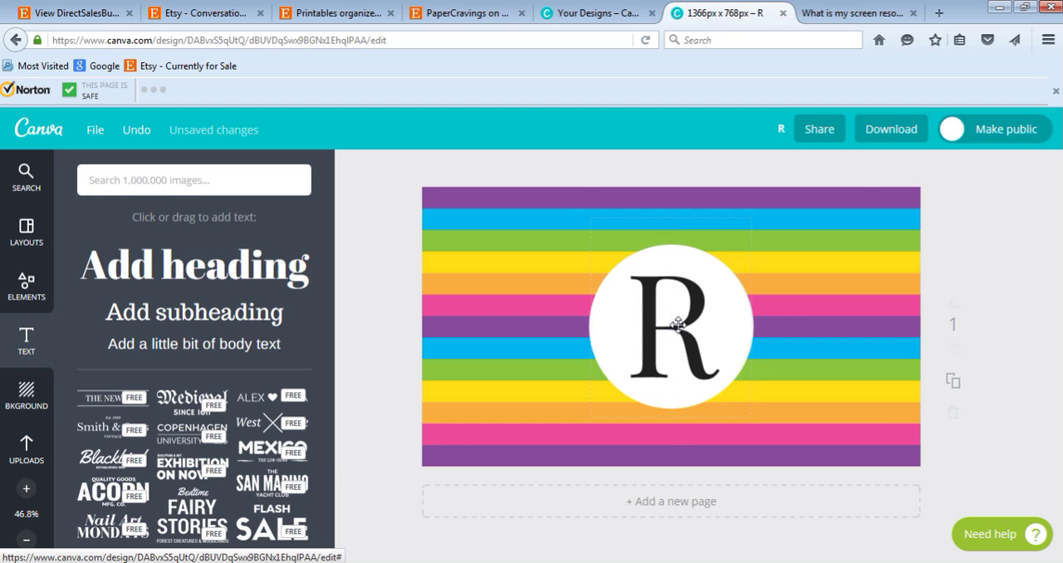
Recolor the letter R with the custom purple that matches the background stripes.
left_click(679, 322)
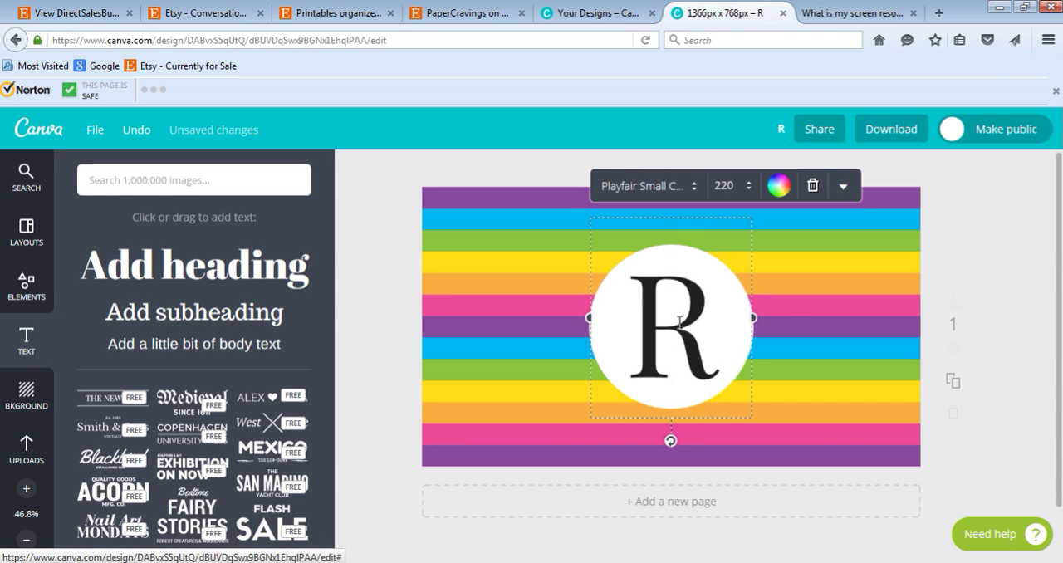
key("ctrl+a")
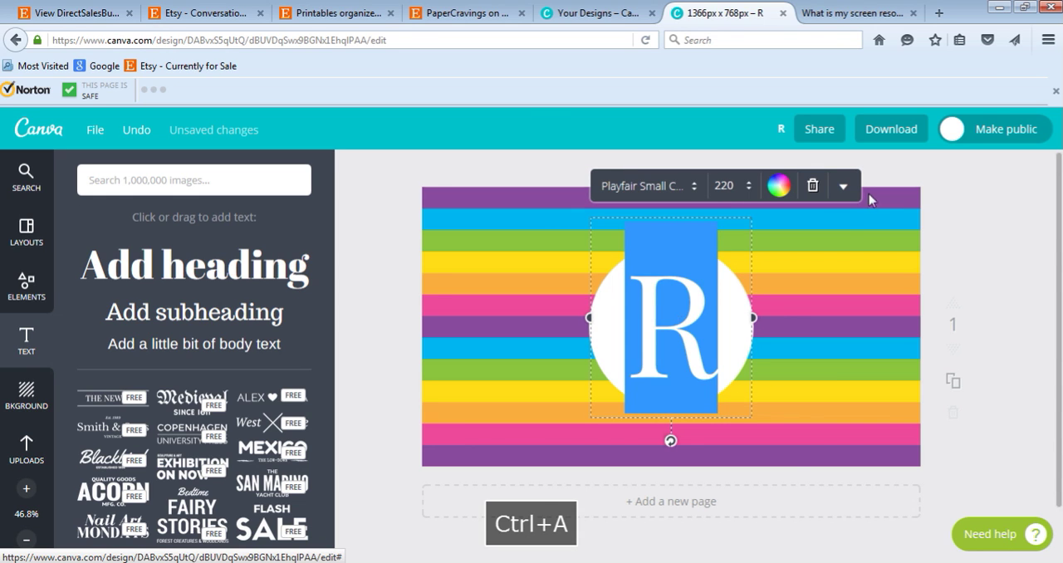
left_click(778, 186)
left_click(761, 235)
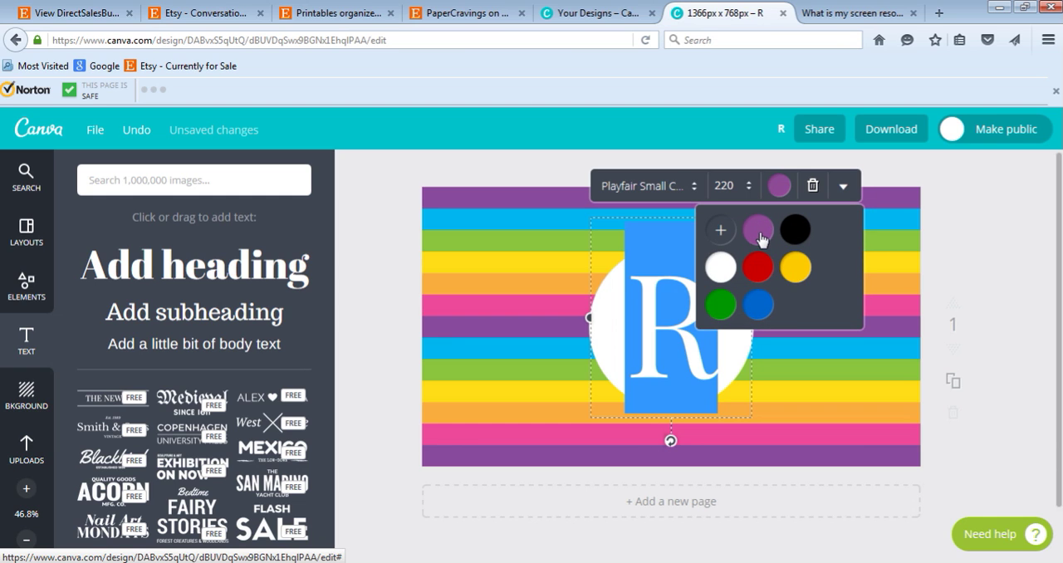
left_click(1008, 241)
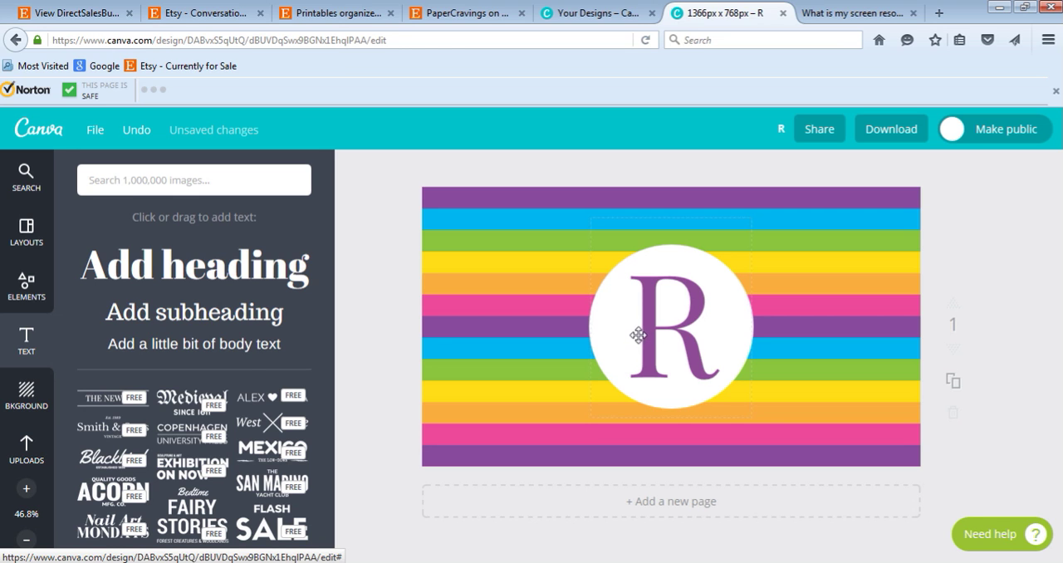
Add the single-line circle outline from the shapes collection to the design.
left_click(26, 286)
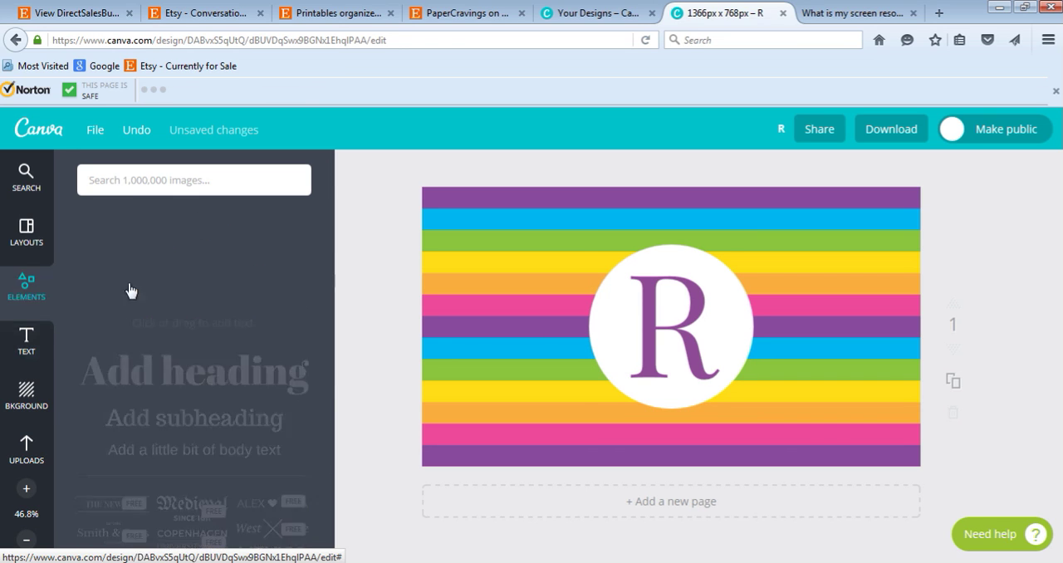
scroll(182, 438, "down", 5)
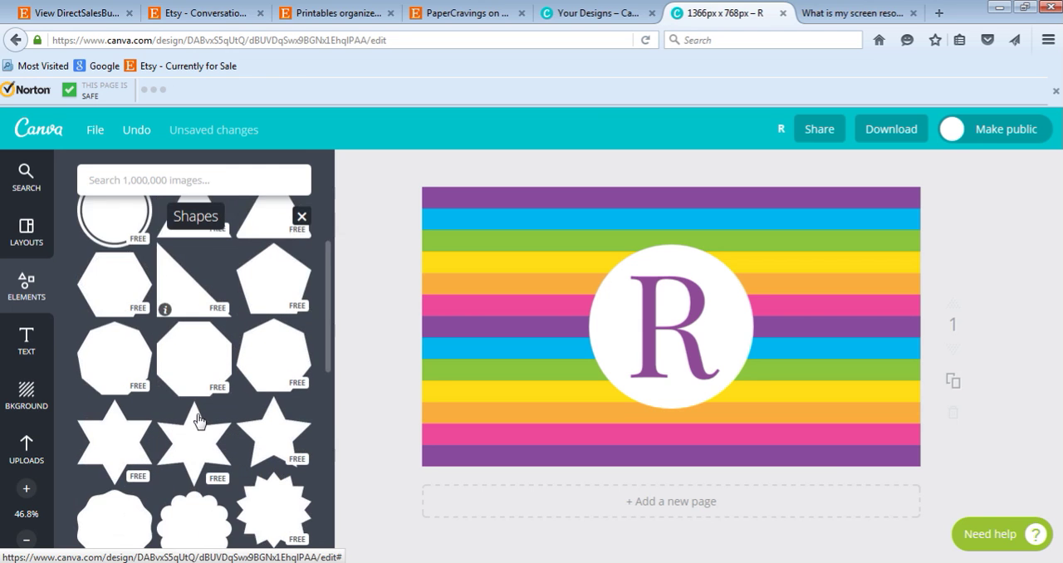
scroll(189, 415, "down", 8)
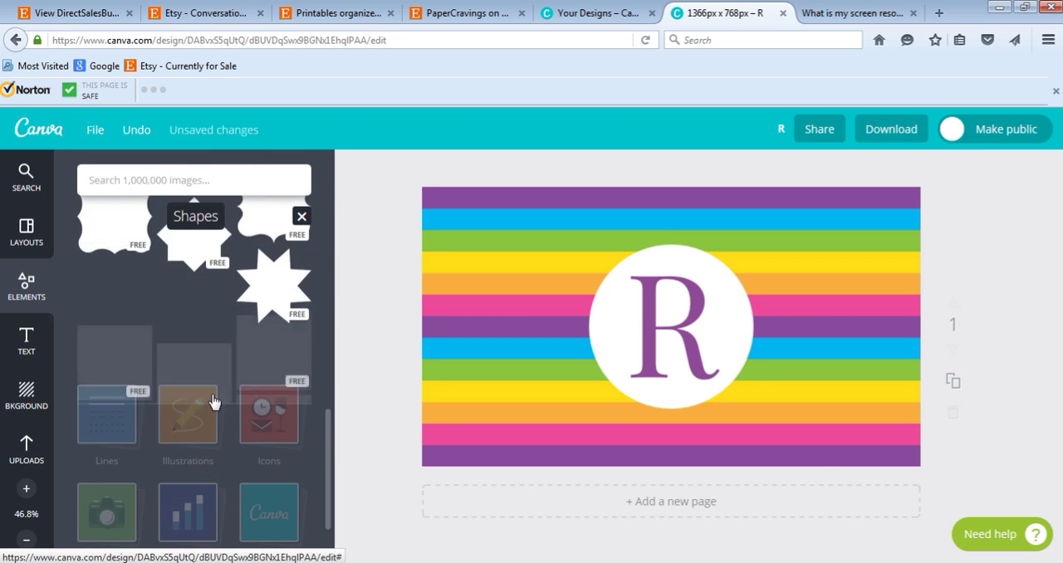
scroll(216, 399, "down", 1)
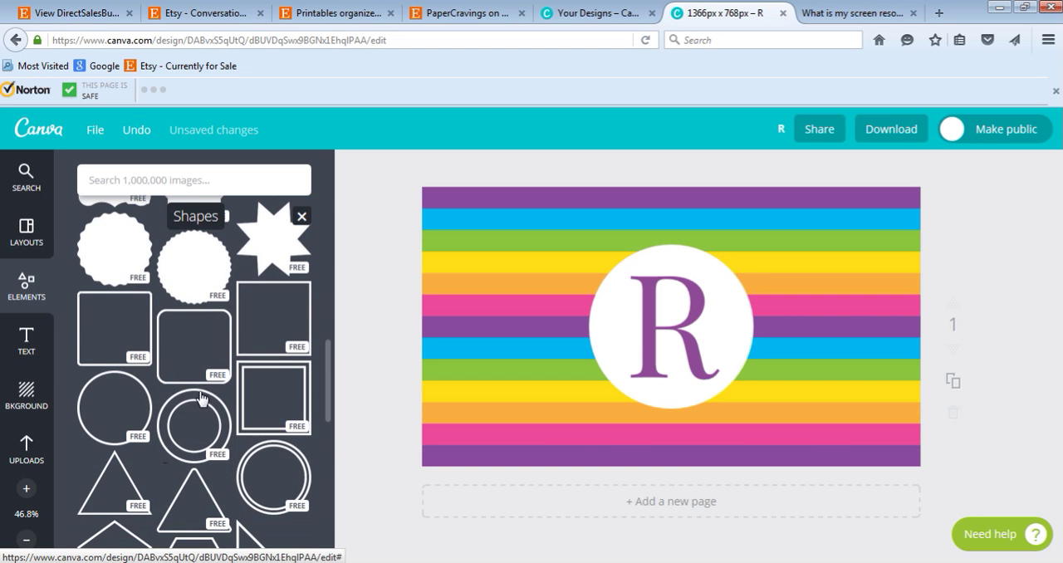
left_click(141, 400)
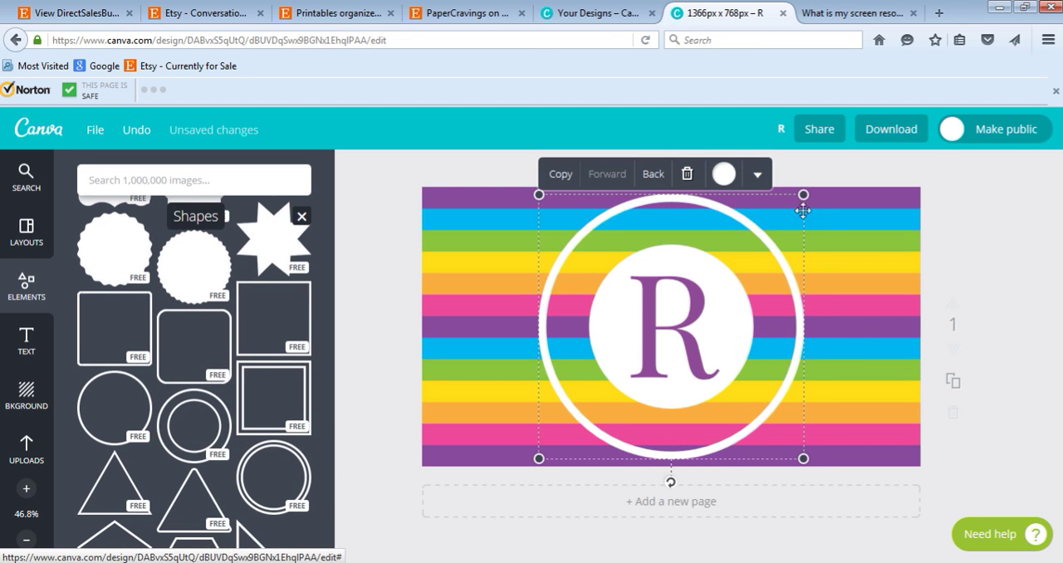
Shrink the circle outline to slightly smaller than the white circle and place it inside that circle around the R.
left_click_drag(803, 194, 725, 272)
left_click_drag(559, 451, 572, 425)
left_click_drag(723, 353, 747, 328)
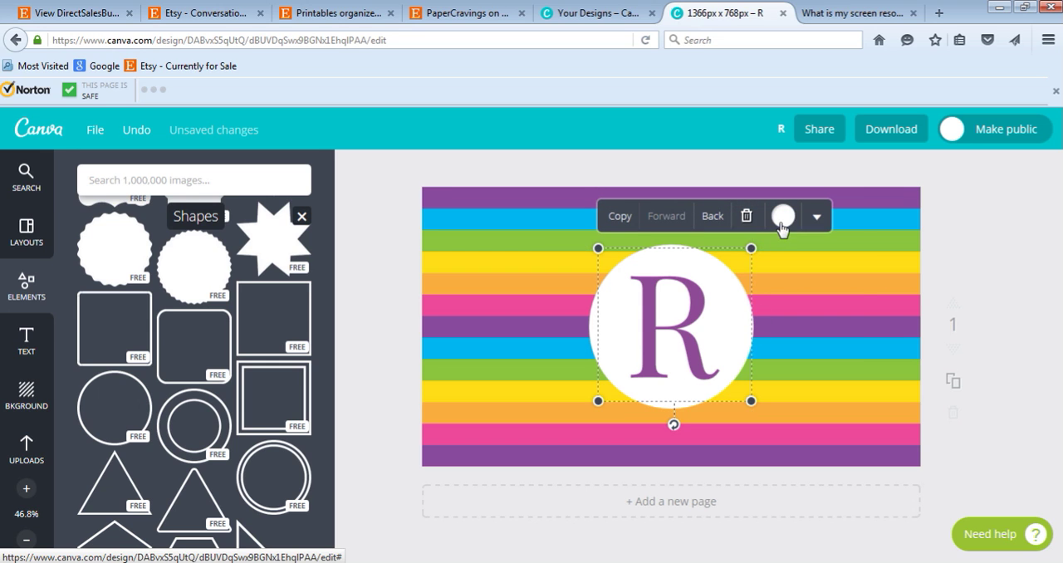
Recolor the circle outline with the same custom purple as the letter R.
left_click(783, 218)
left_click(762, 265)
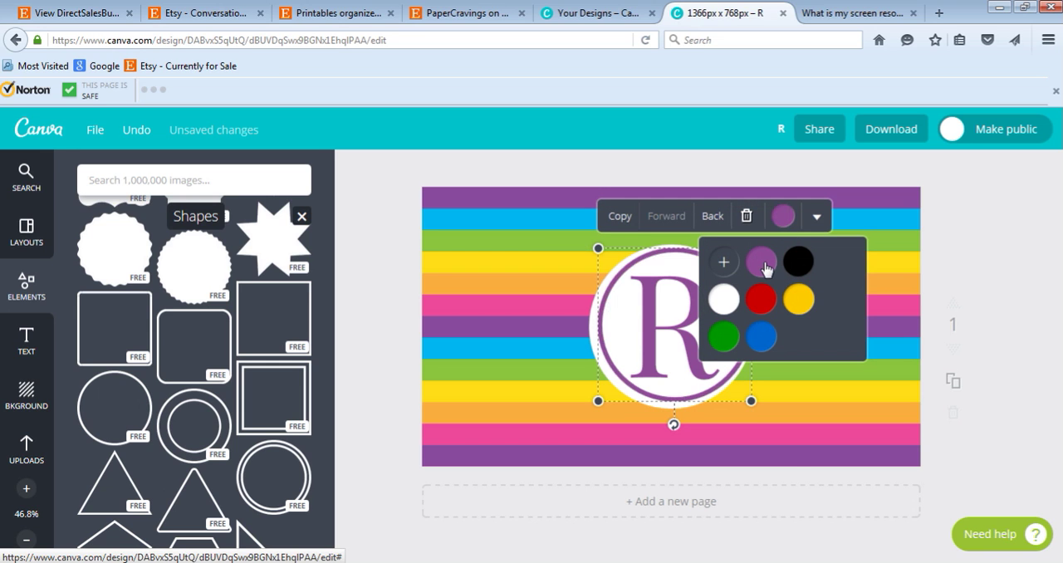
left_click(1008, 252)
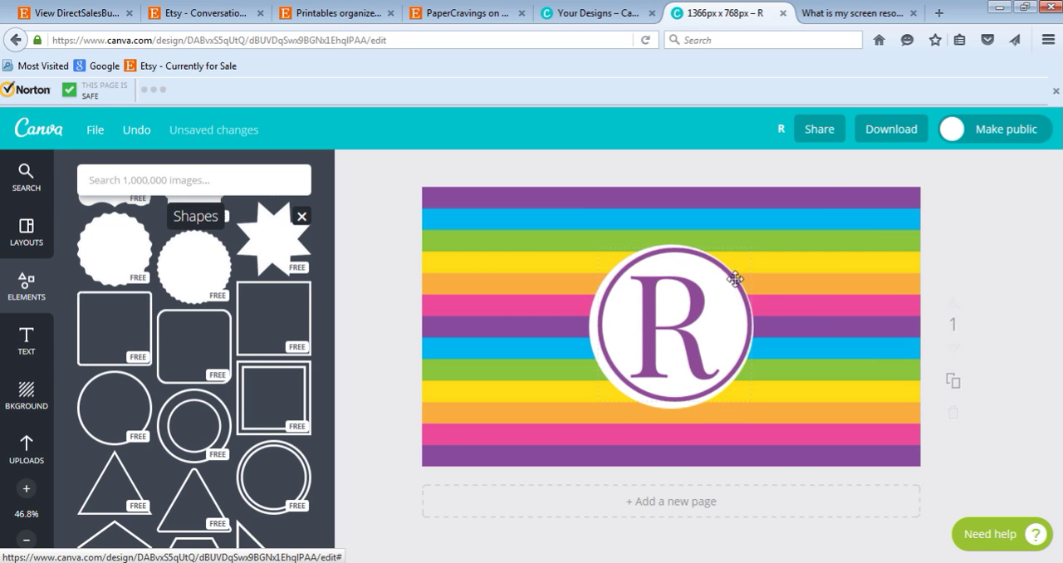
Nudge the purple circle outline slightly left to center it within the white circle.
left_click(707, 267)
key("Left")
key("Left")
key("Left")
key("Left")
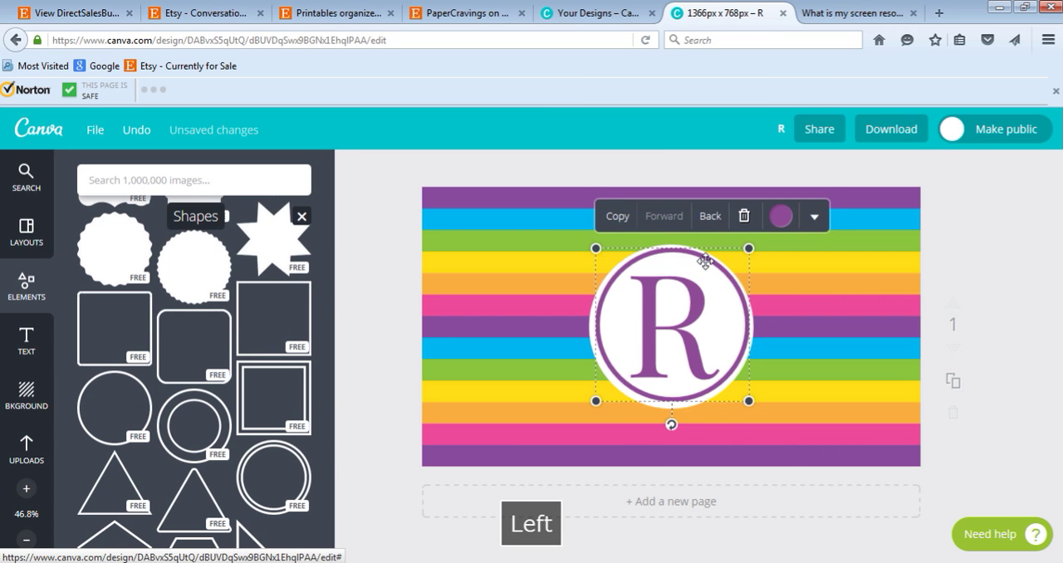
Nudge the purple circle outline slightly down and left to center it within the white circle, and deselect it.
key("Down")
key("Down")
key("Down")
key("Left")
key("Left")
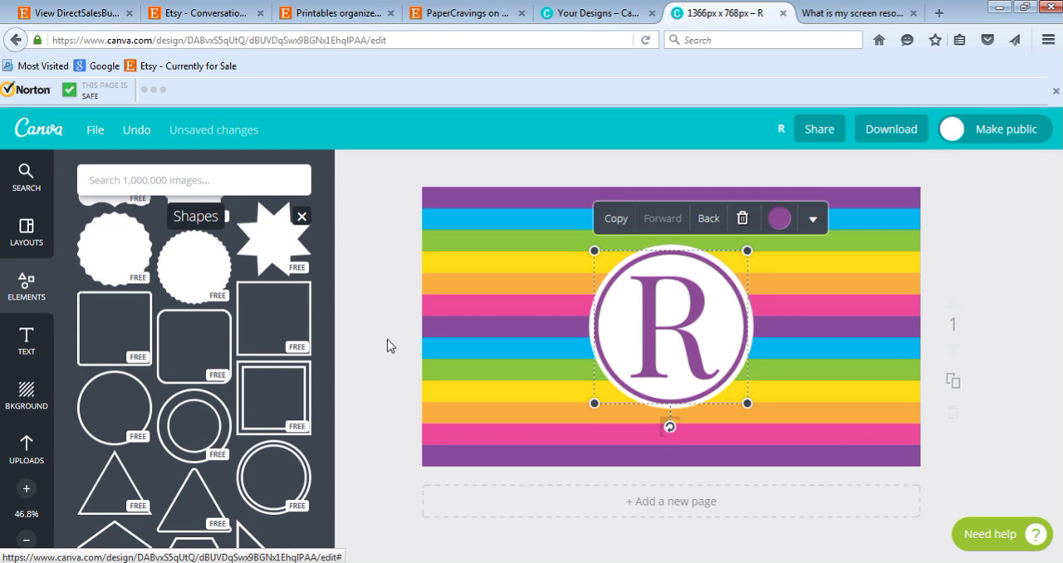
left_click(988, 284)
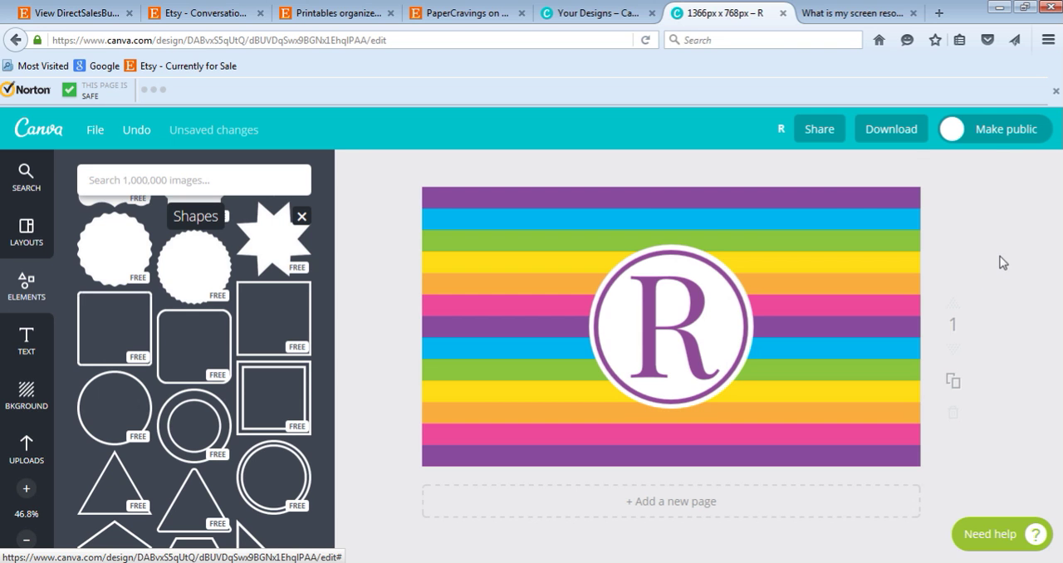
Look over the available download formats without downloading, and save the design.
left_click(889, 142)
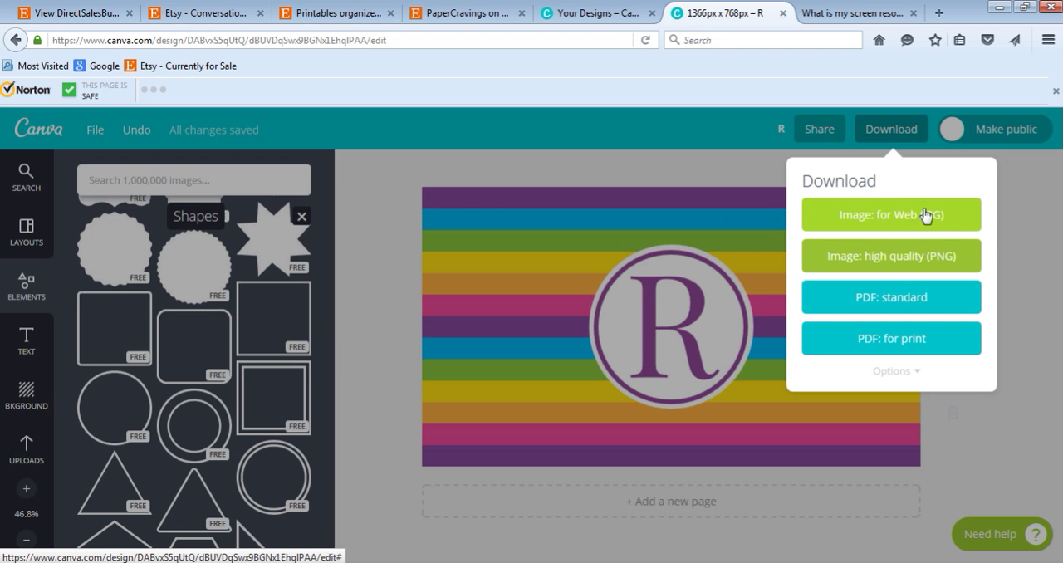
left_click(1031, 251)
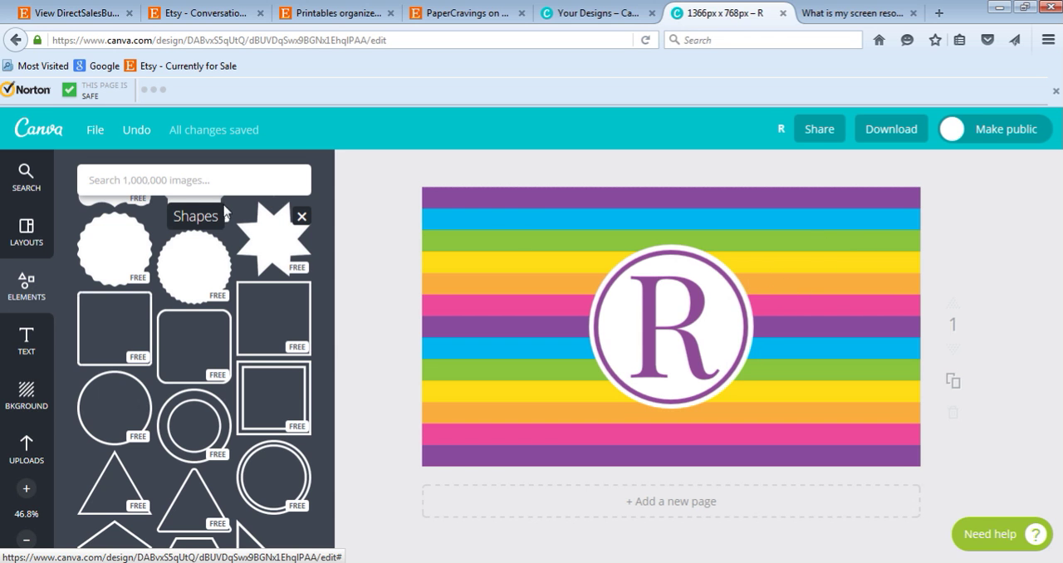
left_click(97, 134)
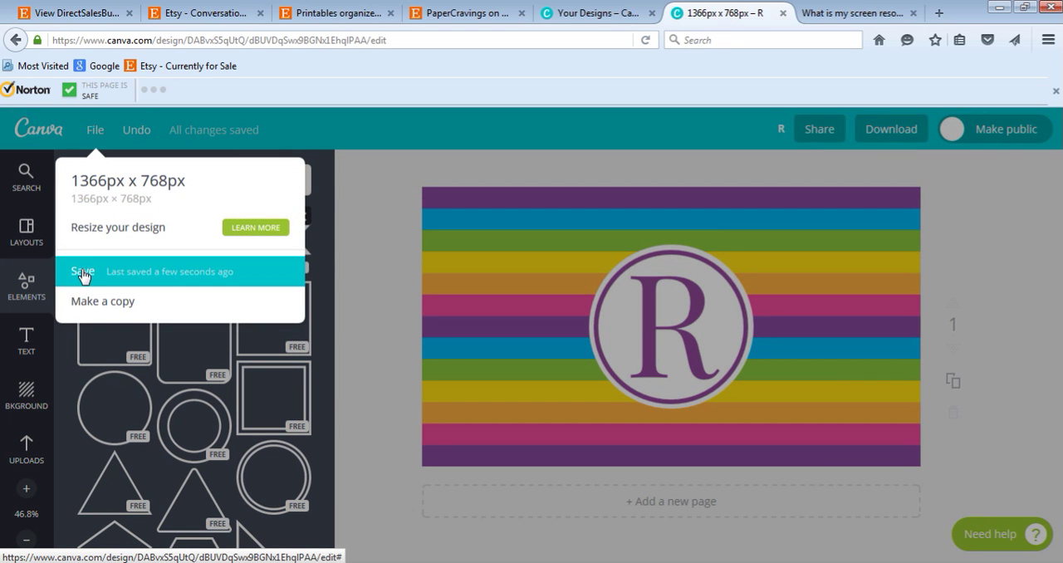
left_click(82, 273)
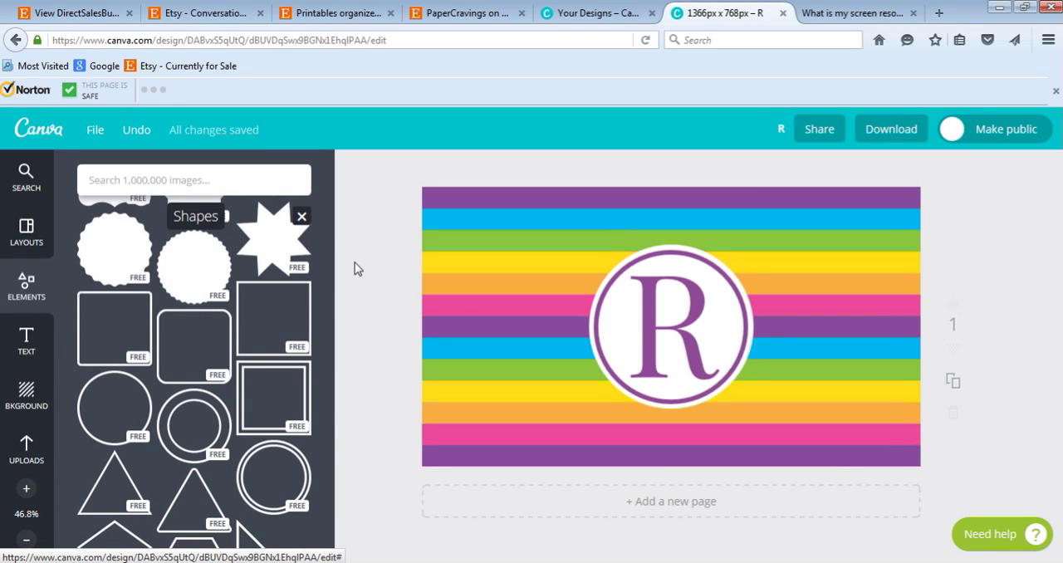